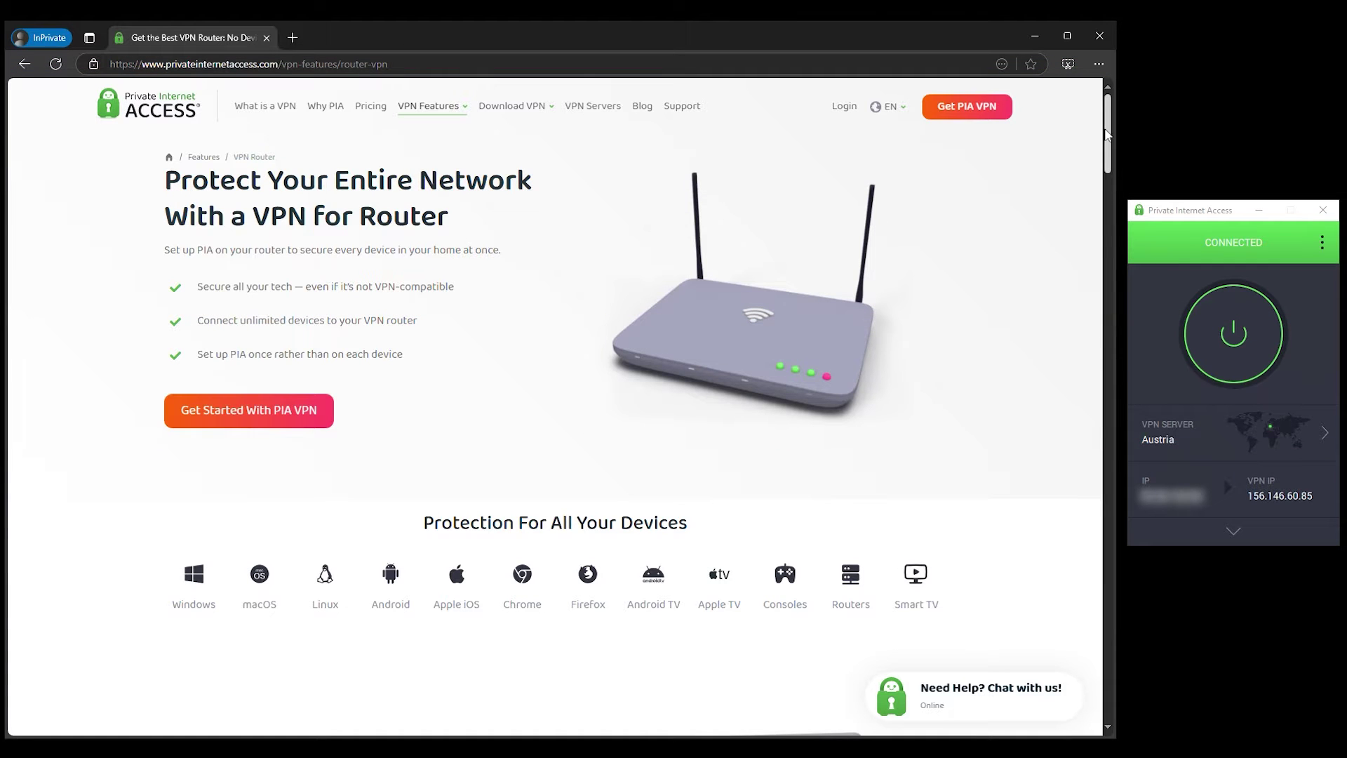
Step: Scroll down the PIA router VPN page toward the Login link
drag(1107, 133, 1110, 486)
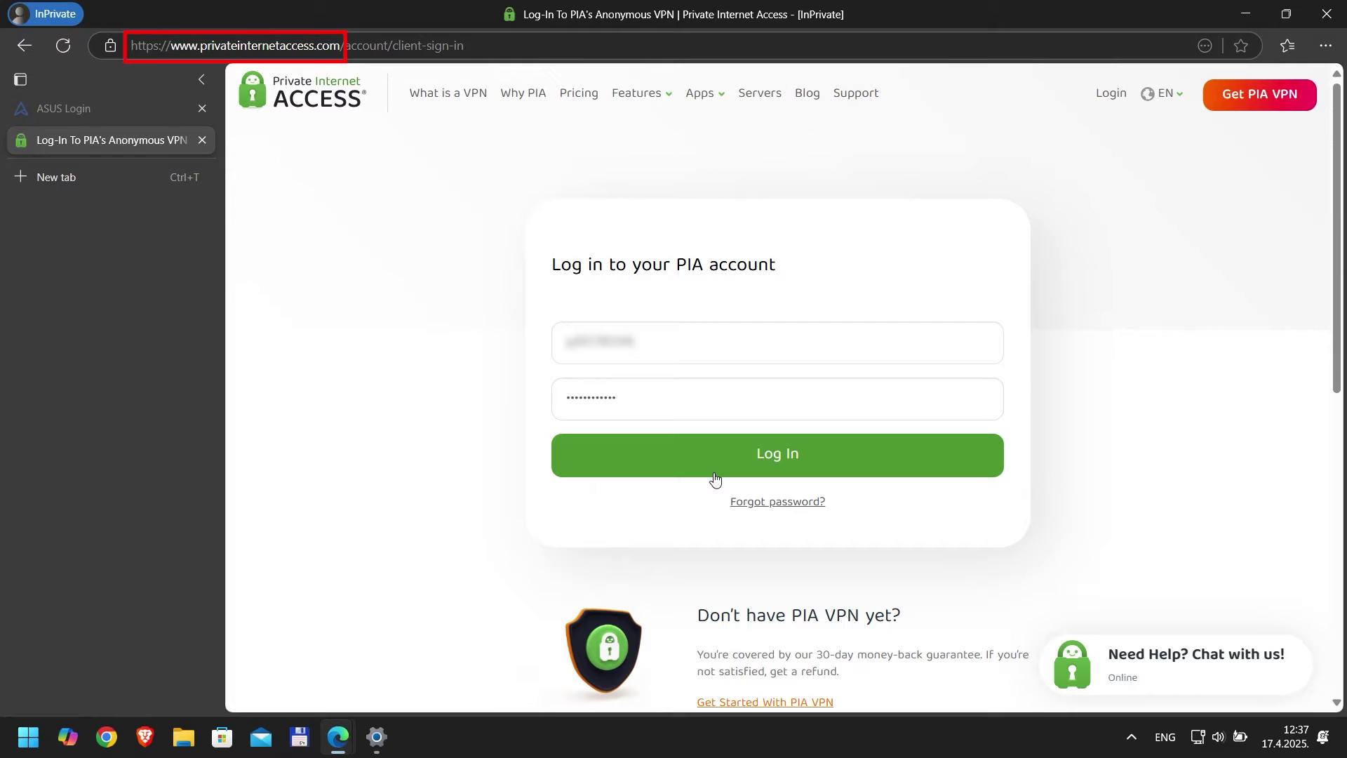
Step: Log in to PIA and move down to the VPN Settings section of Downloads
click(755, 461)
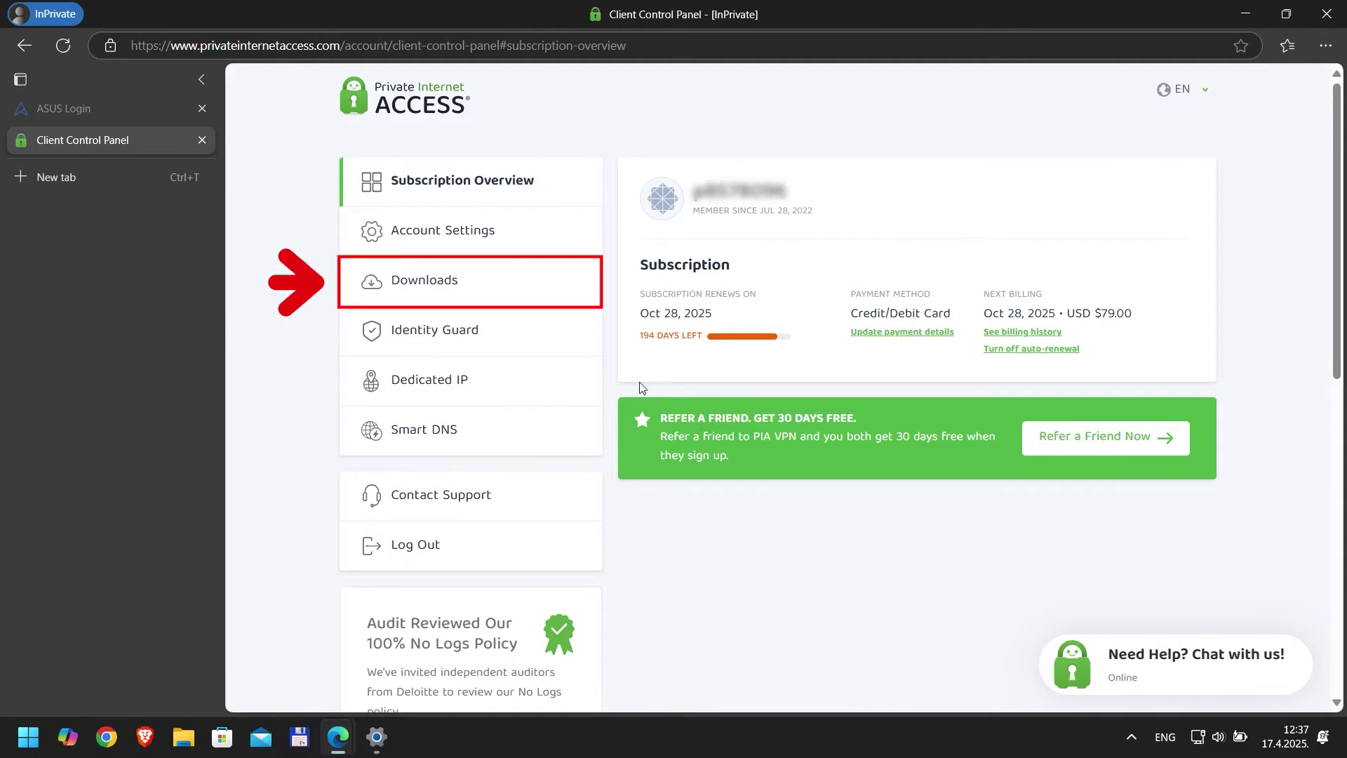
click(490, 280)
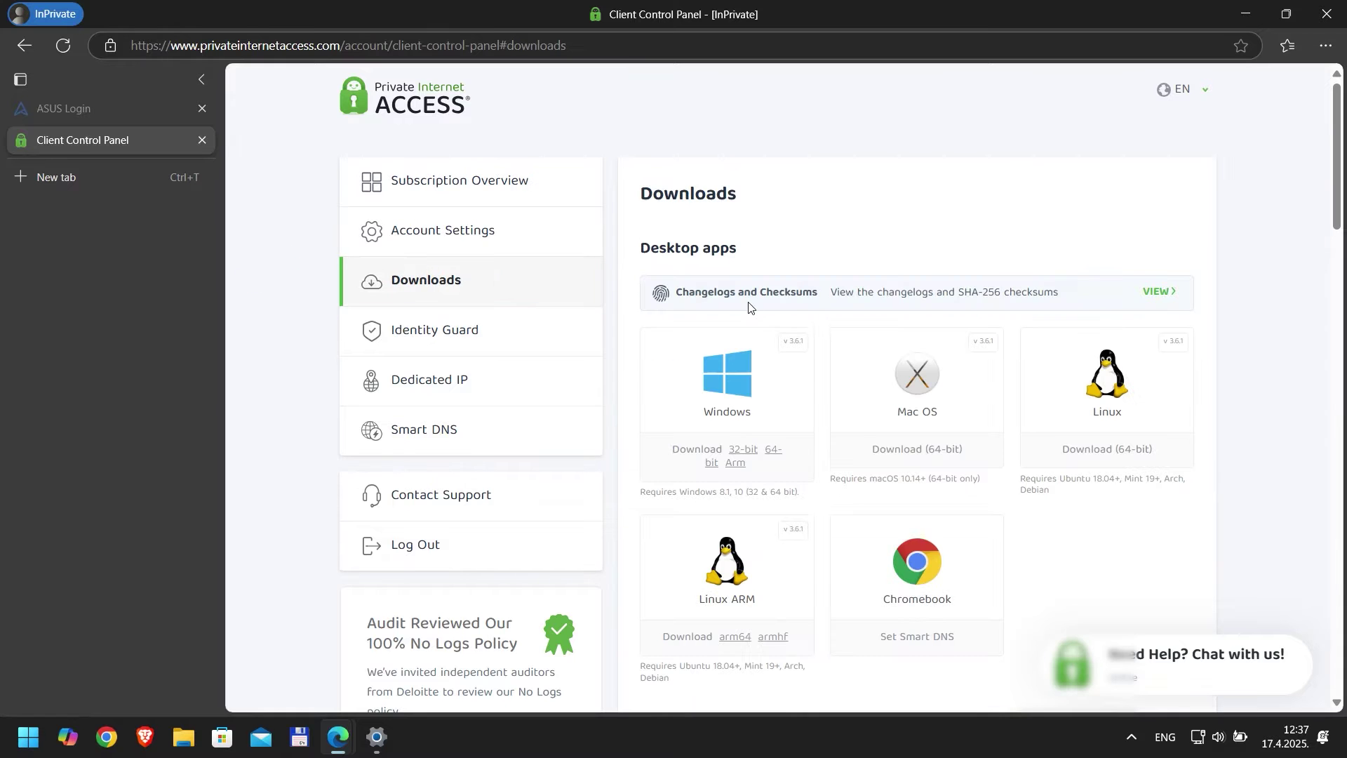
scroll(1232, 361, down, 6)
scroll(1231, 361, down, 15)
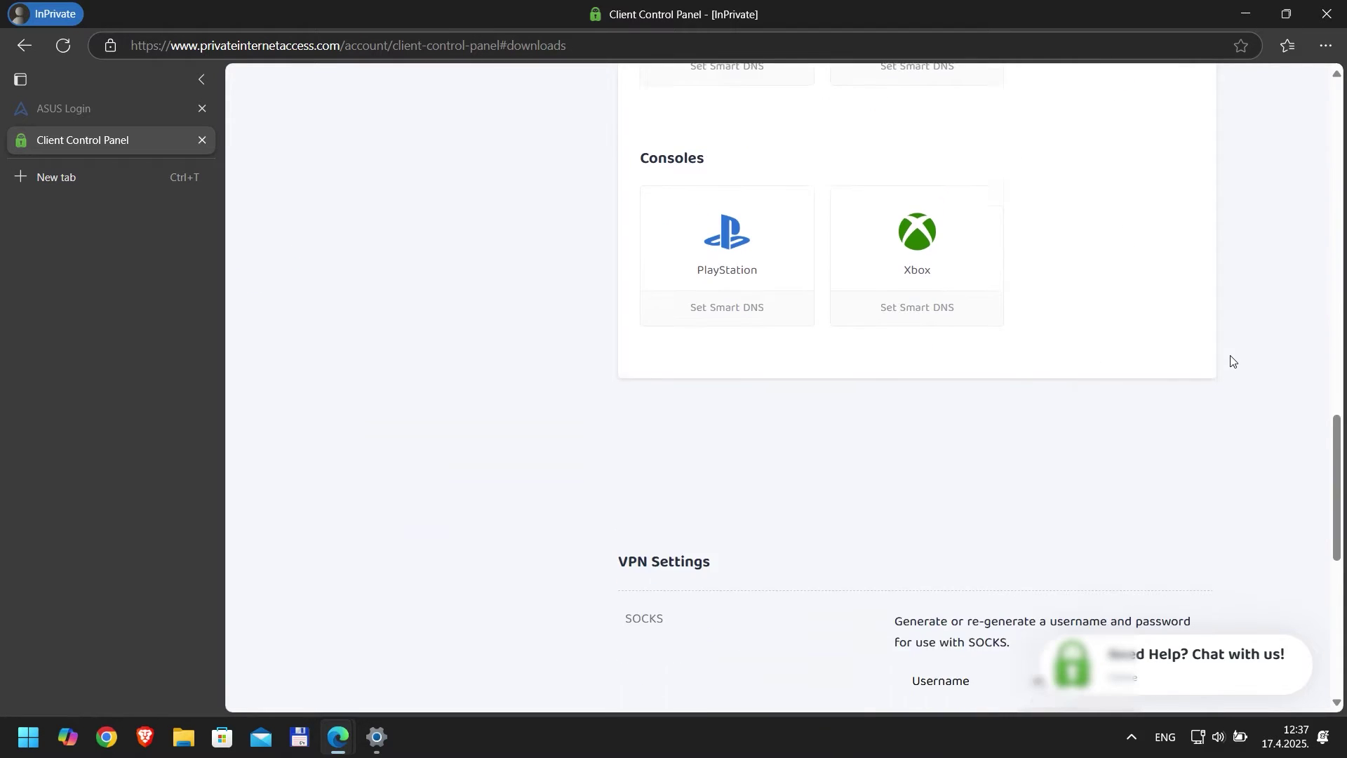
scroll(1232, 361, down, 2)
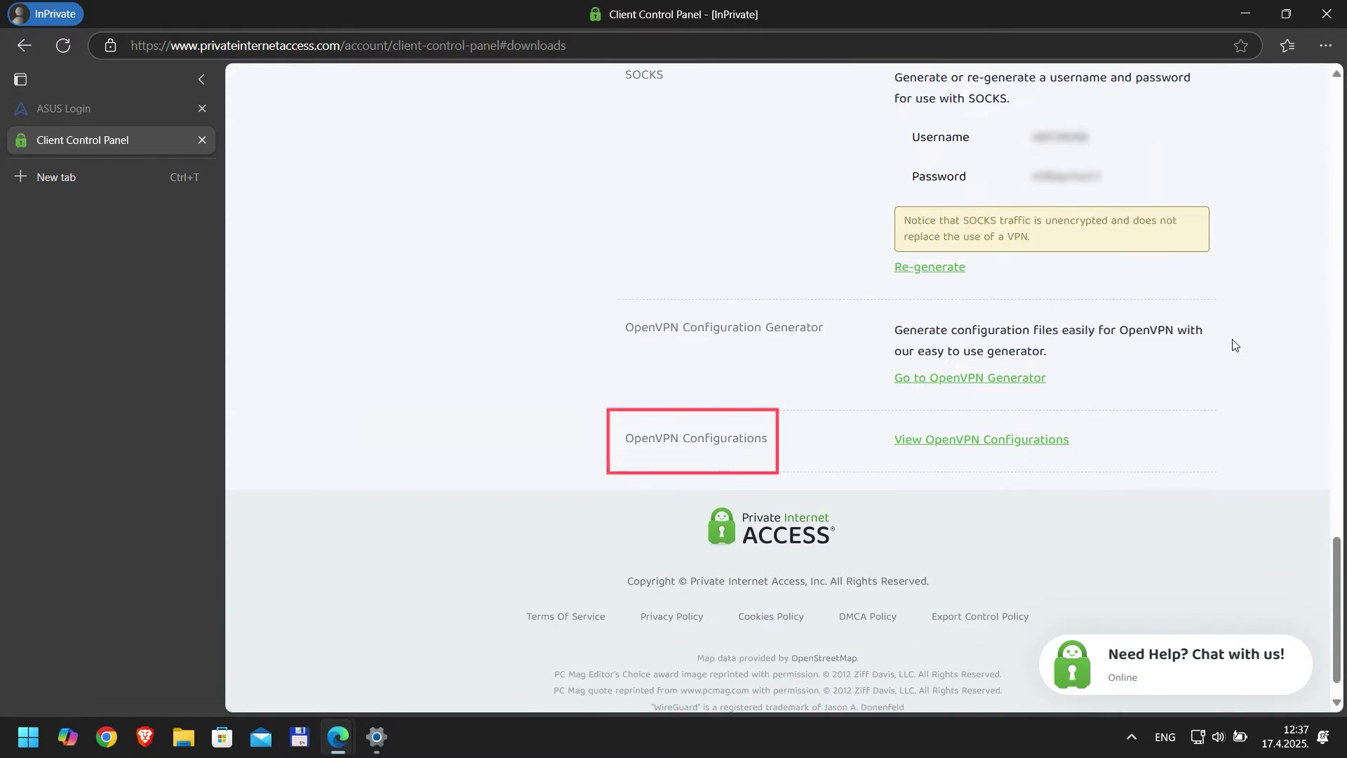
drag(770, 439, 624, 437)
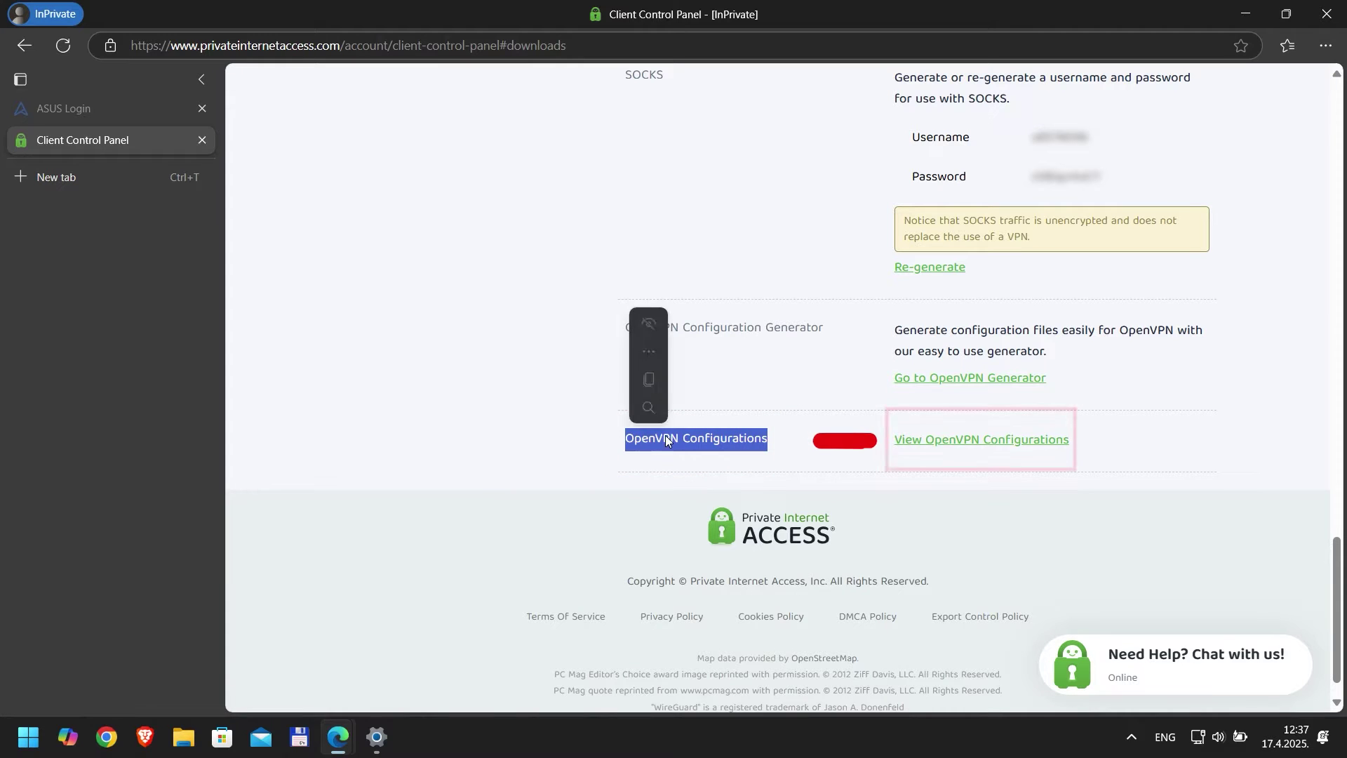
Step: Download the Recommended Default OpenVPN configuration files as openvpn.zip and show it in its folder
click(941, 440)
scroll(1188, 391, down, 2)
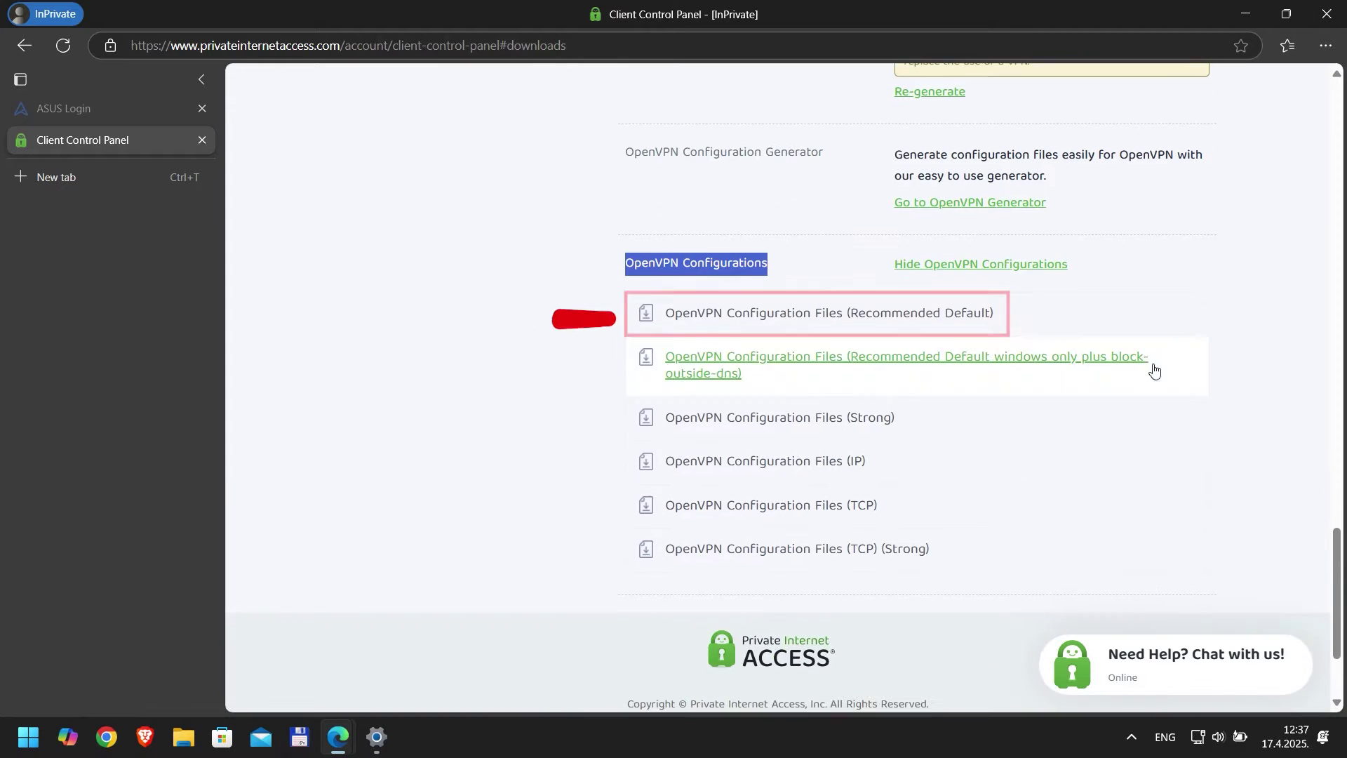
click(815, 321)
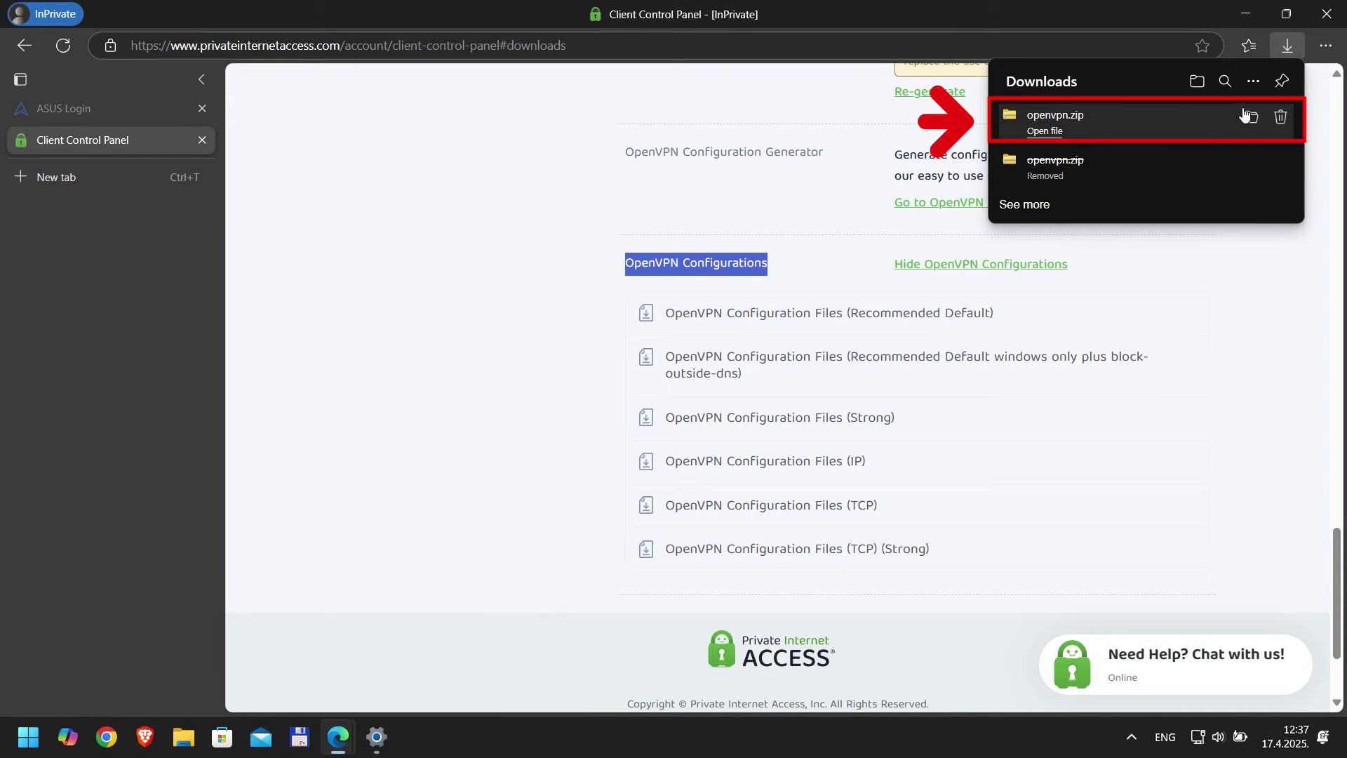
click(1253, 117)
Step: Open the extracted openvpn folder and scroll down to us_california.ovpn
double_click(491, 244)
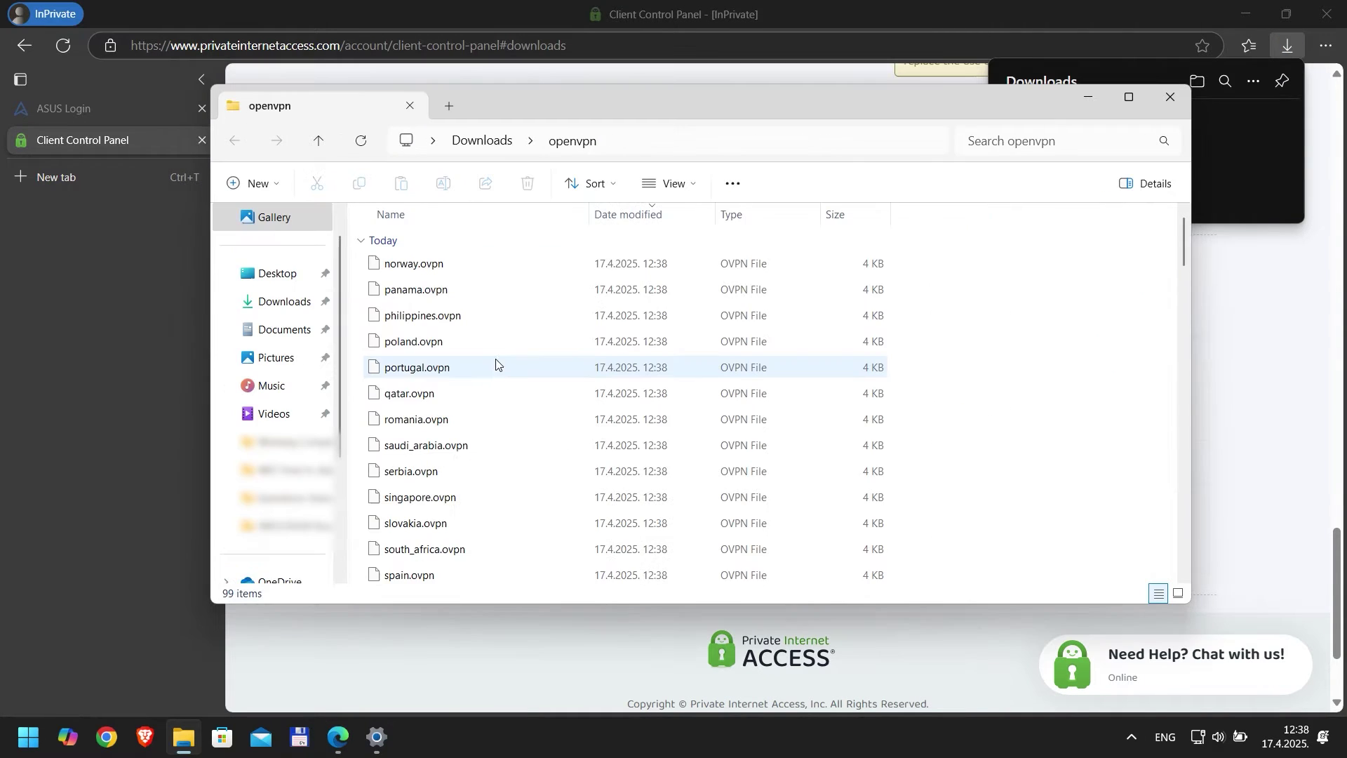
scroll(503, 349, down, 5)
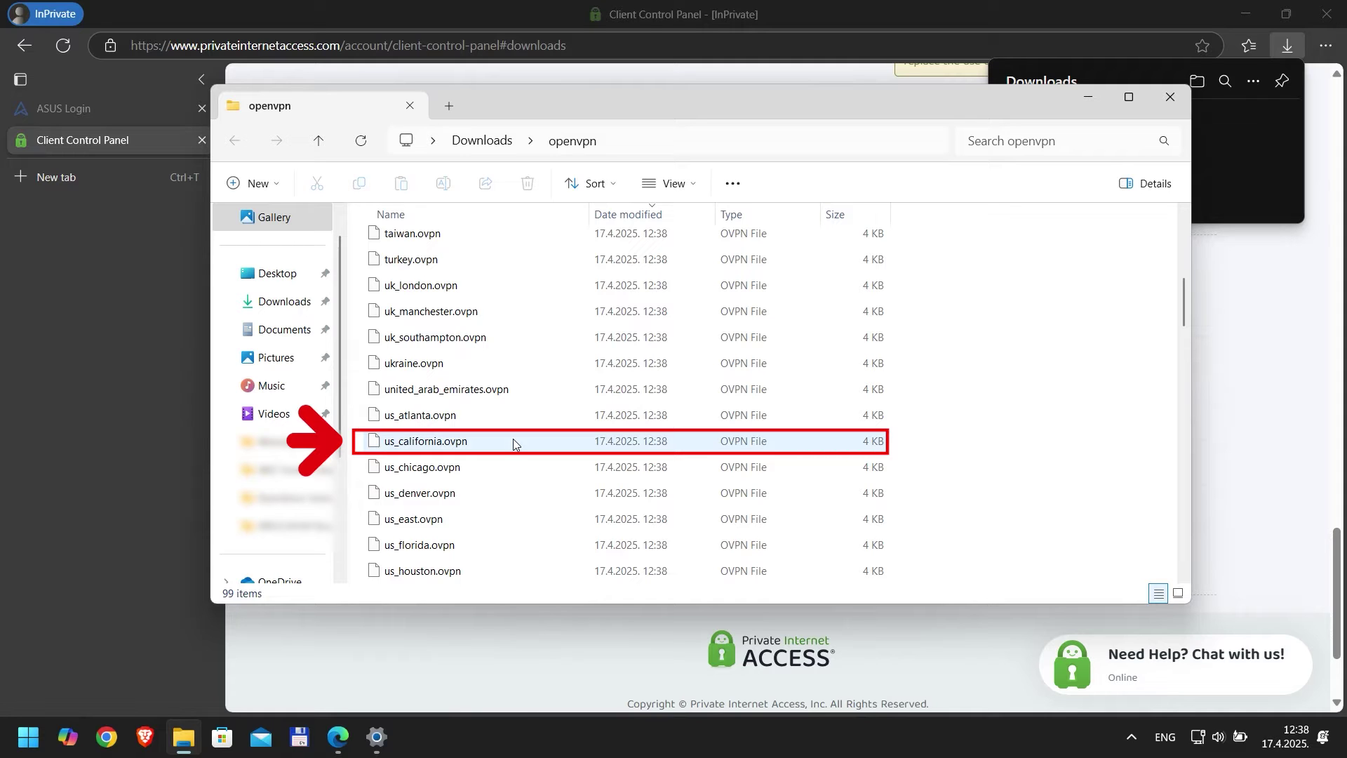
click(81, 110)
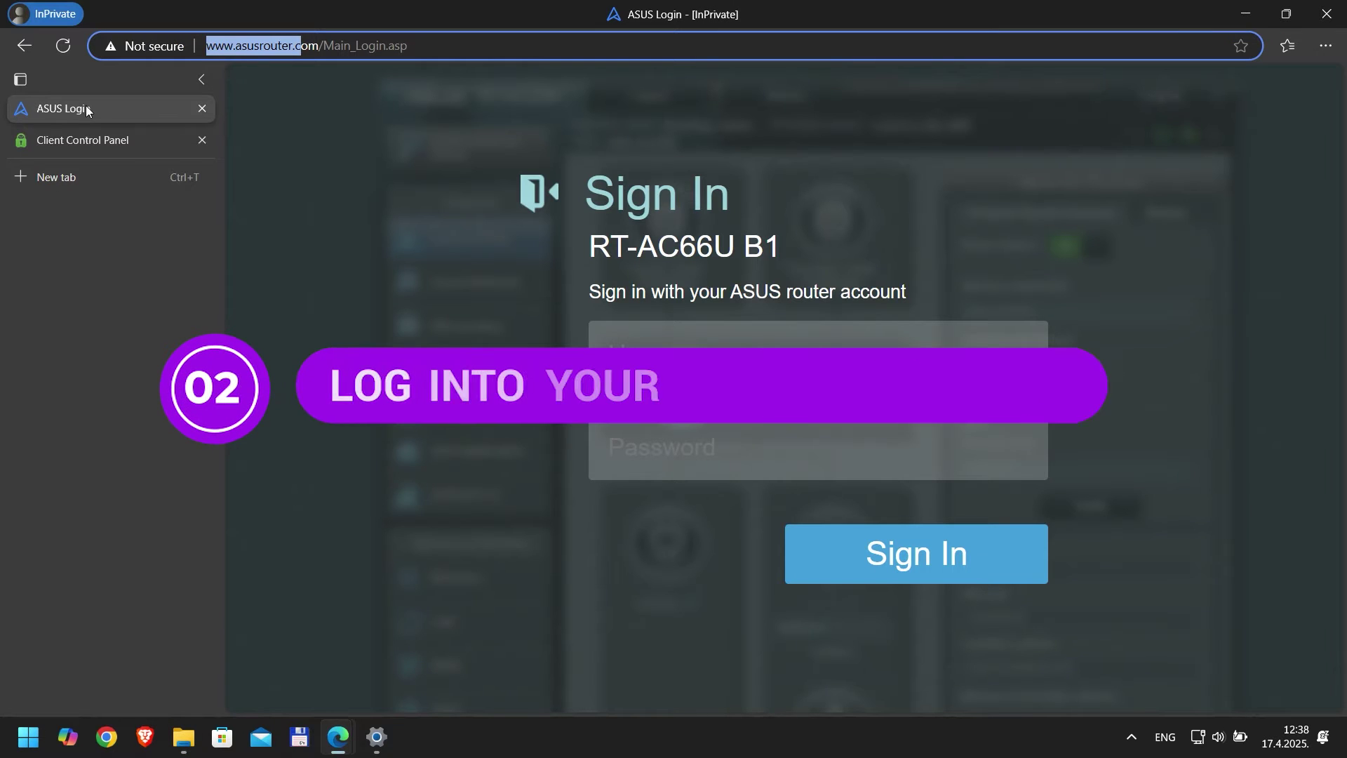
Step: Sign in to the RT-AC66U B1 admin with the router username and password
click(283, 44)
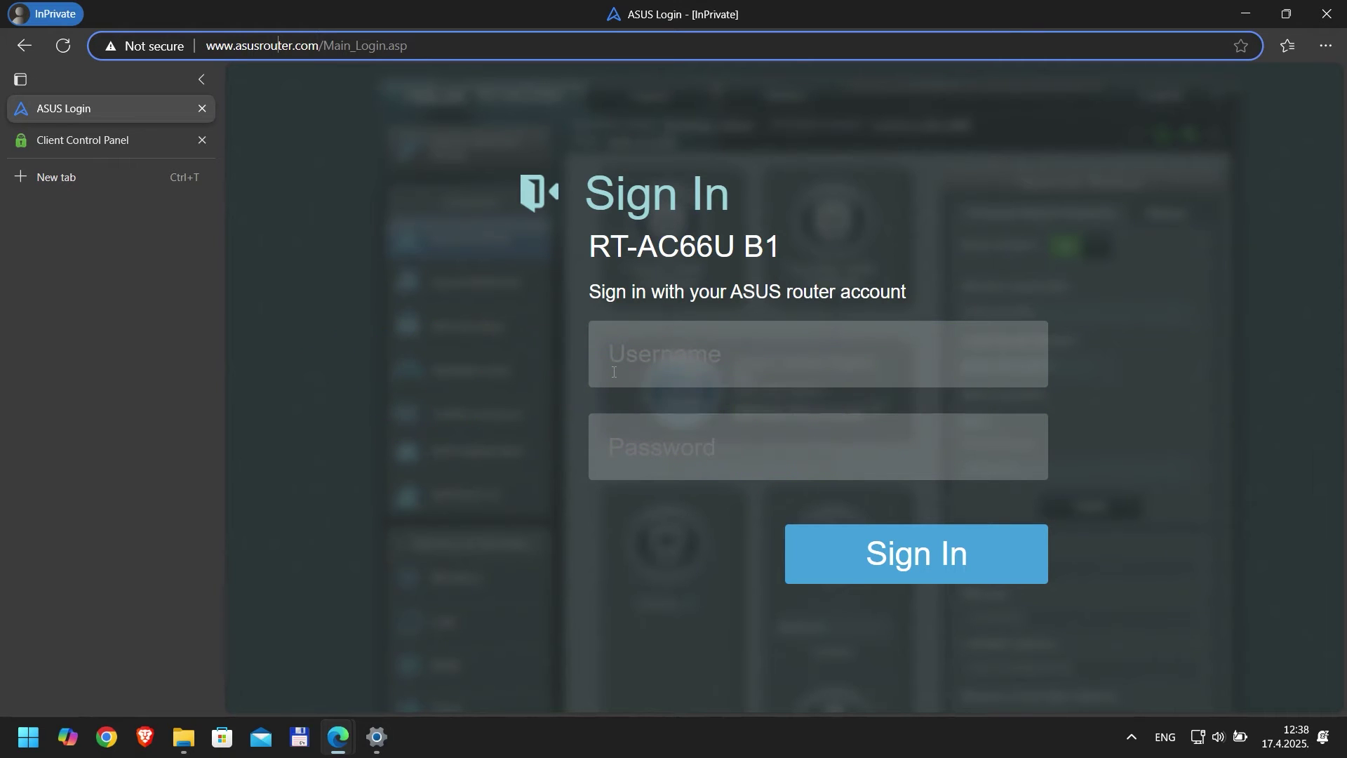
click(613, 372)
click(641, 361)
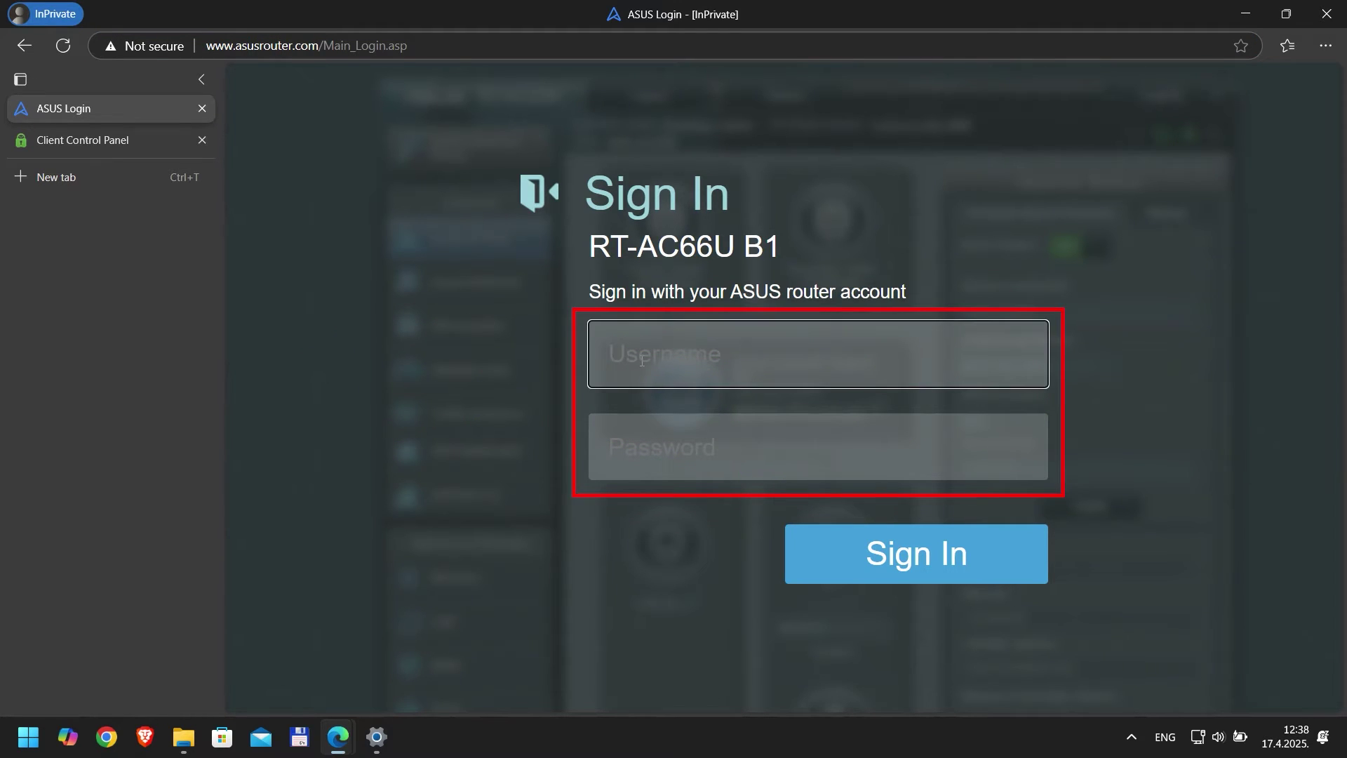
text(piavpn)
key(Tab)
text(•••)
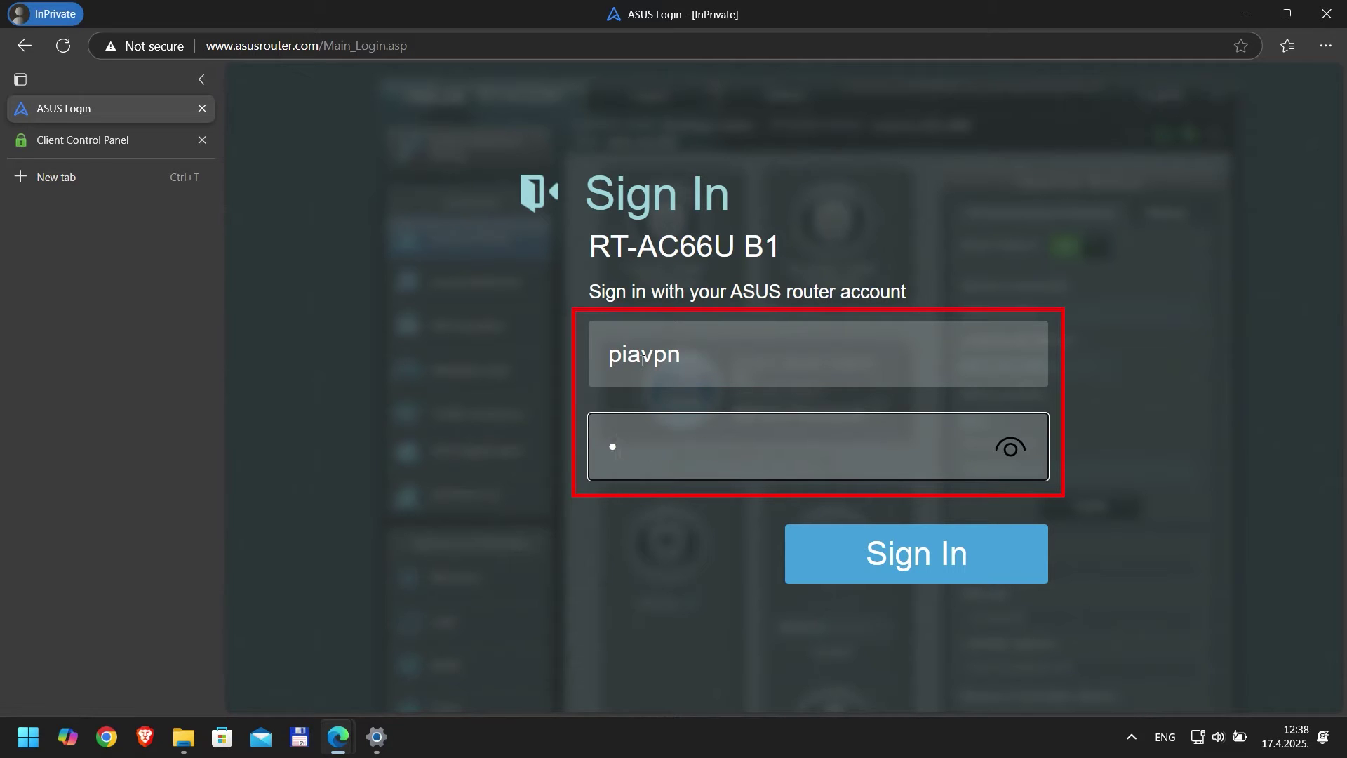
text(••••••)
key(Return)
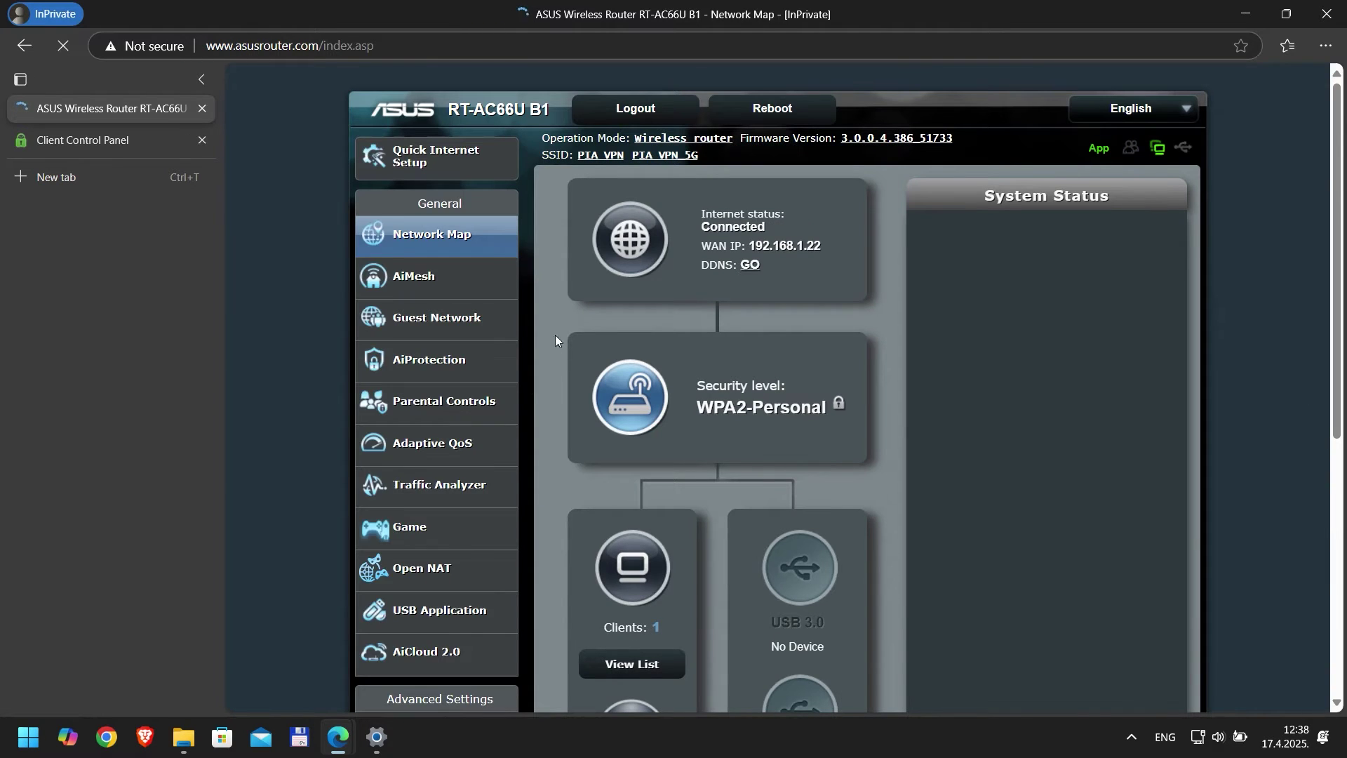
Step: Go to VPN > VPN Client and begin adding a new VPN profile
scroll(557, 323, down, 6)
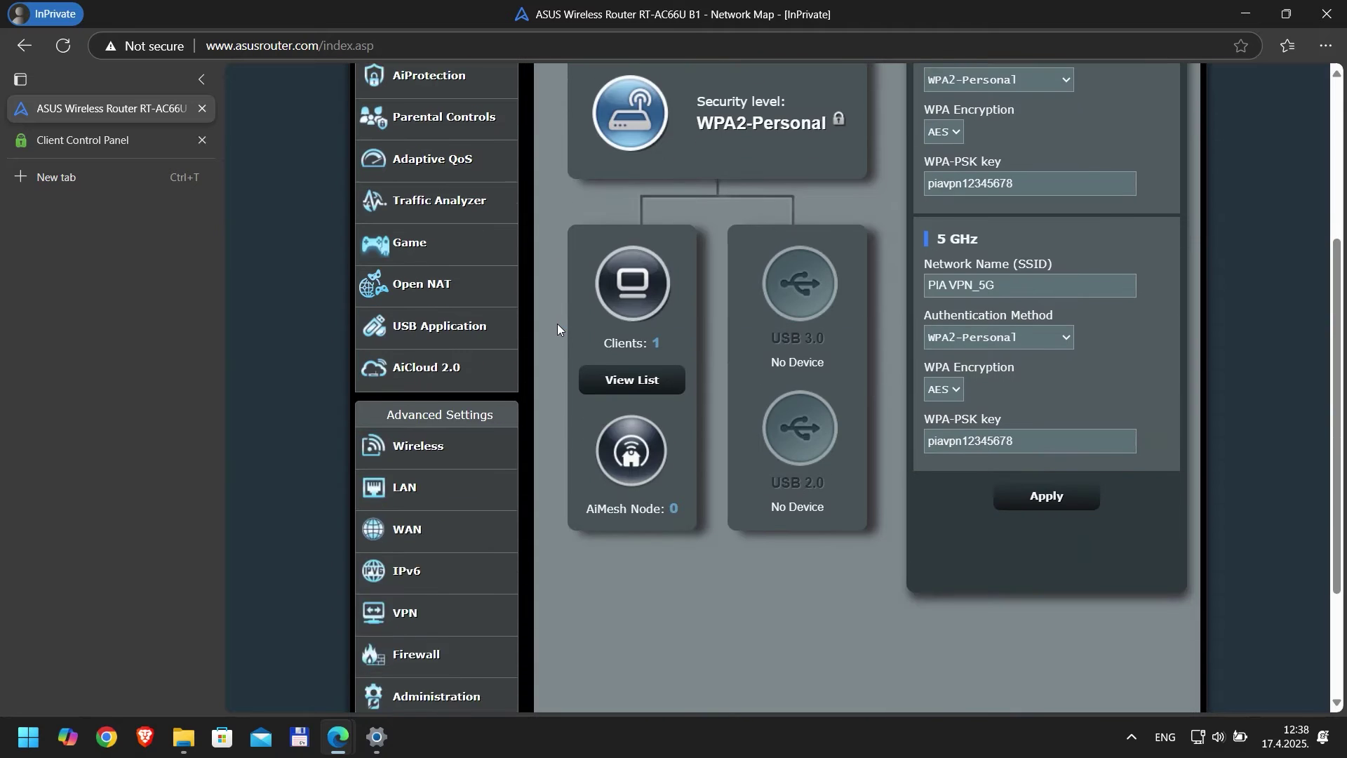
click(432, 443)
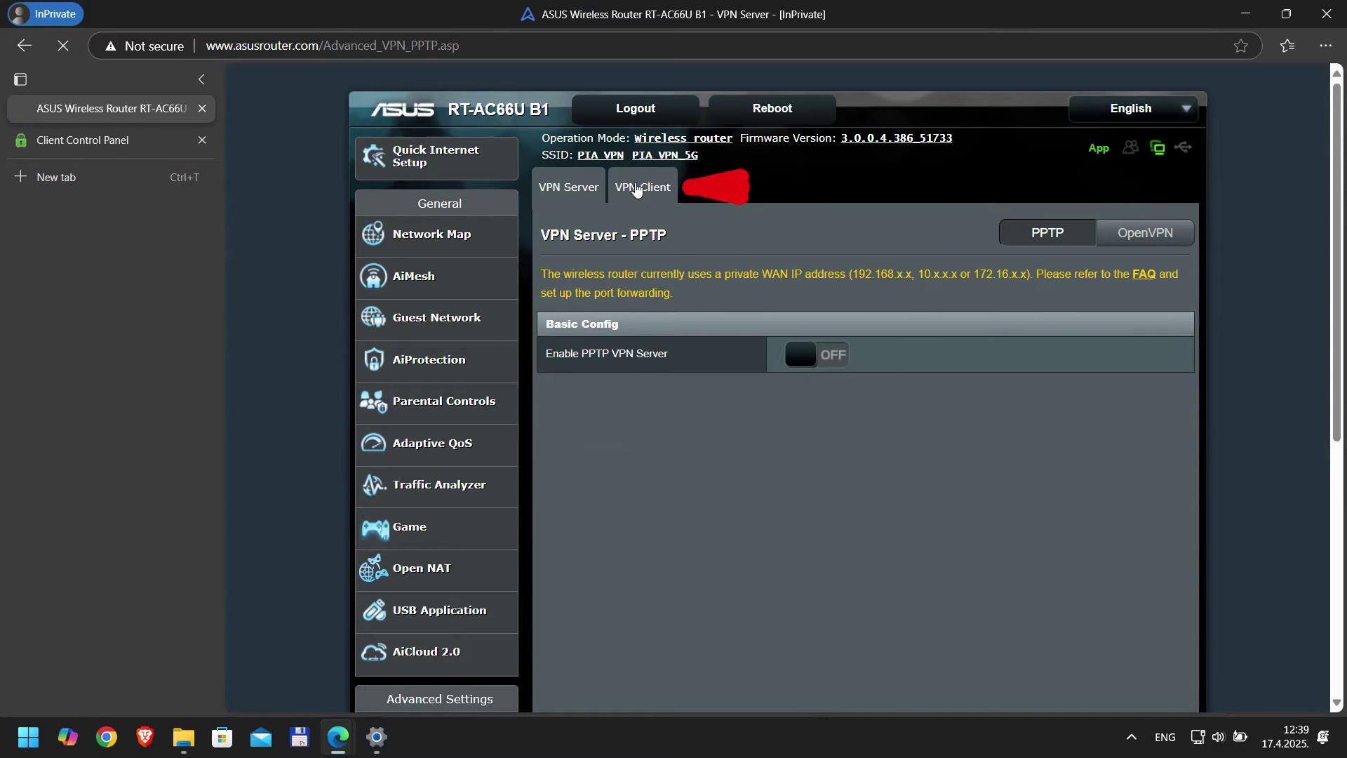
click(635, 190)
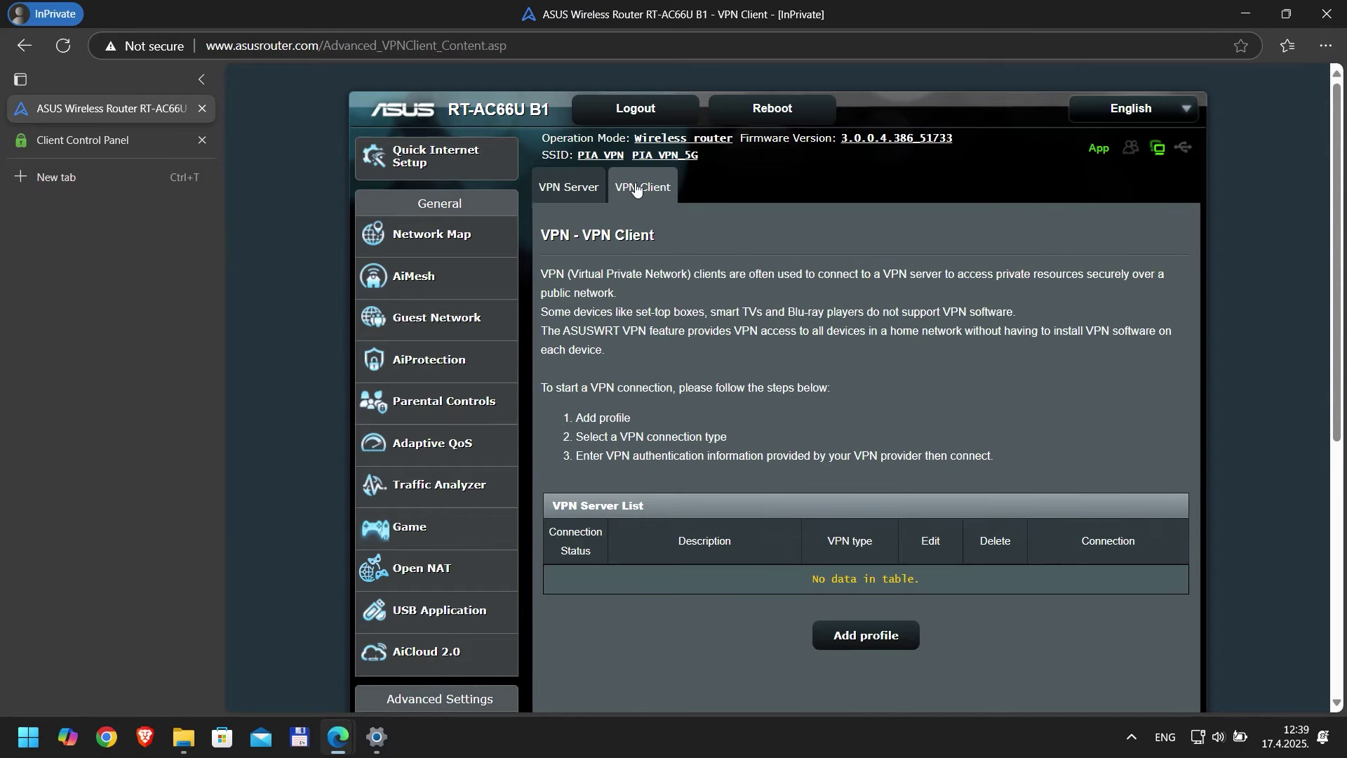
scroll(772, 351, down, 1)
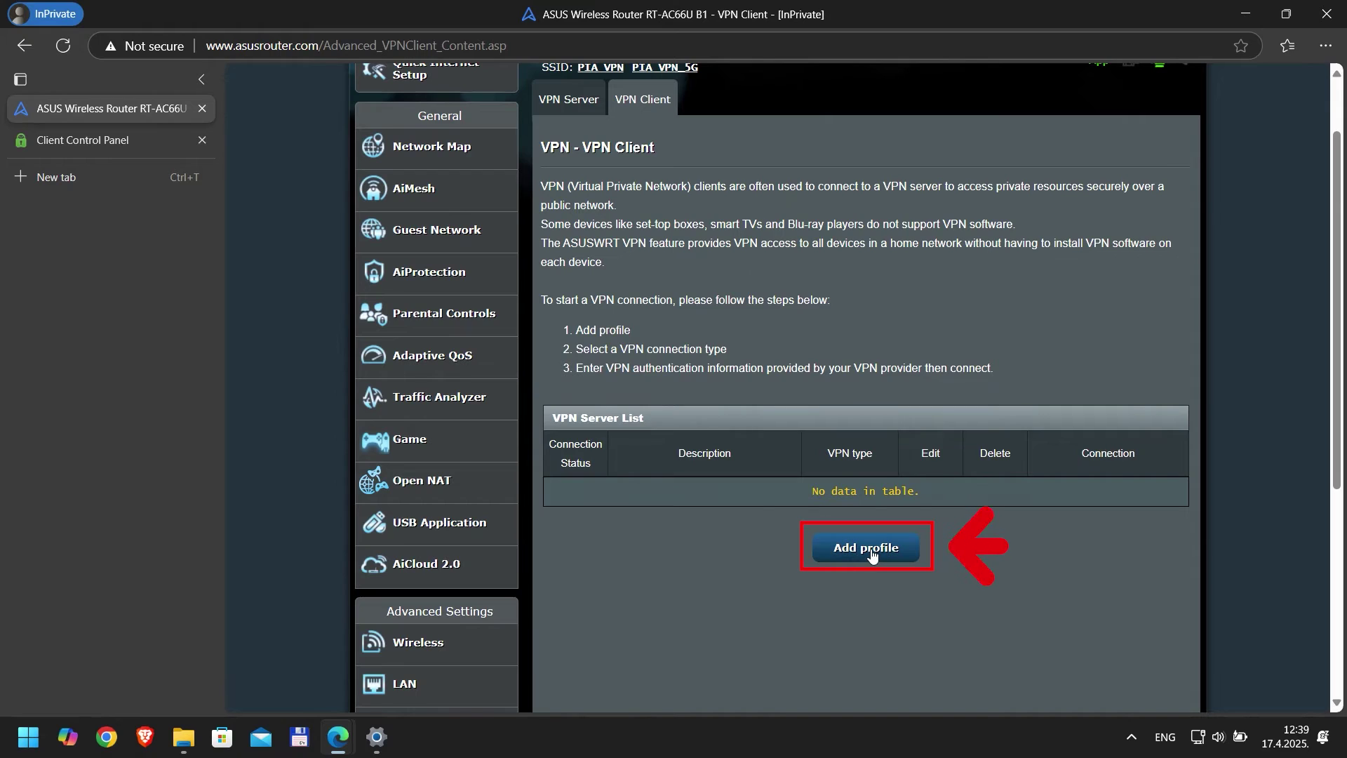
click(872, 553)
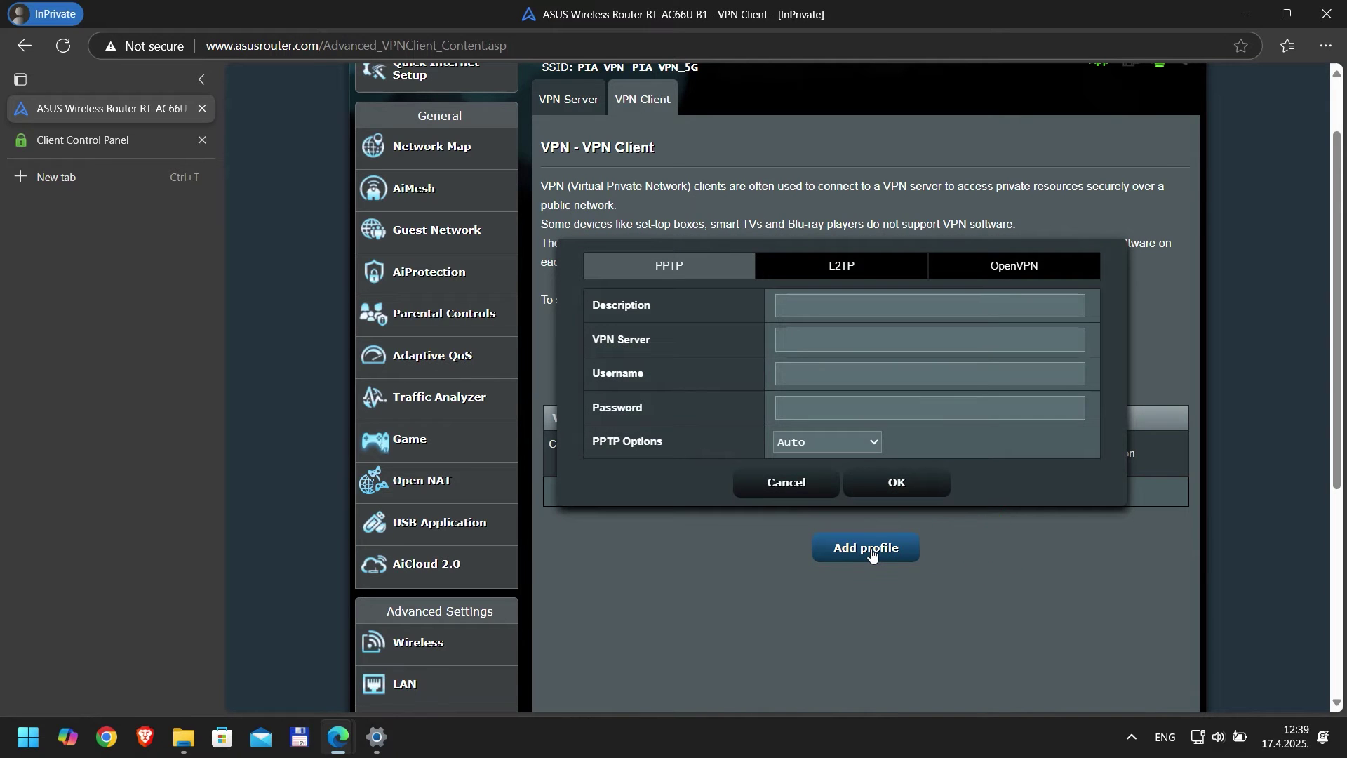
Step: Make the new profile OpenVPN and enter 'PIA VPN' as its description
click(1020, 267)
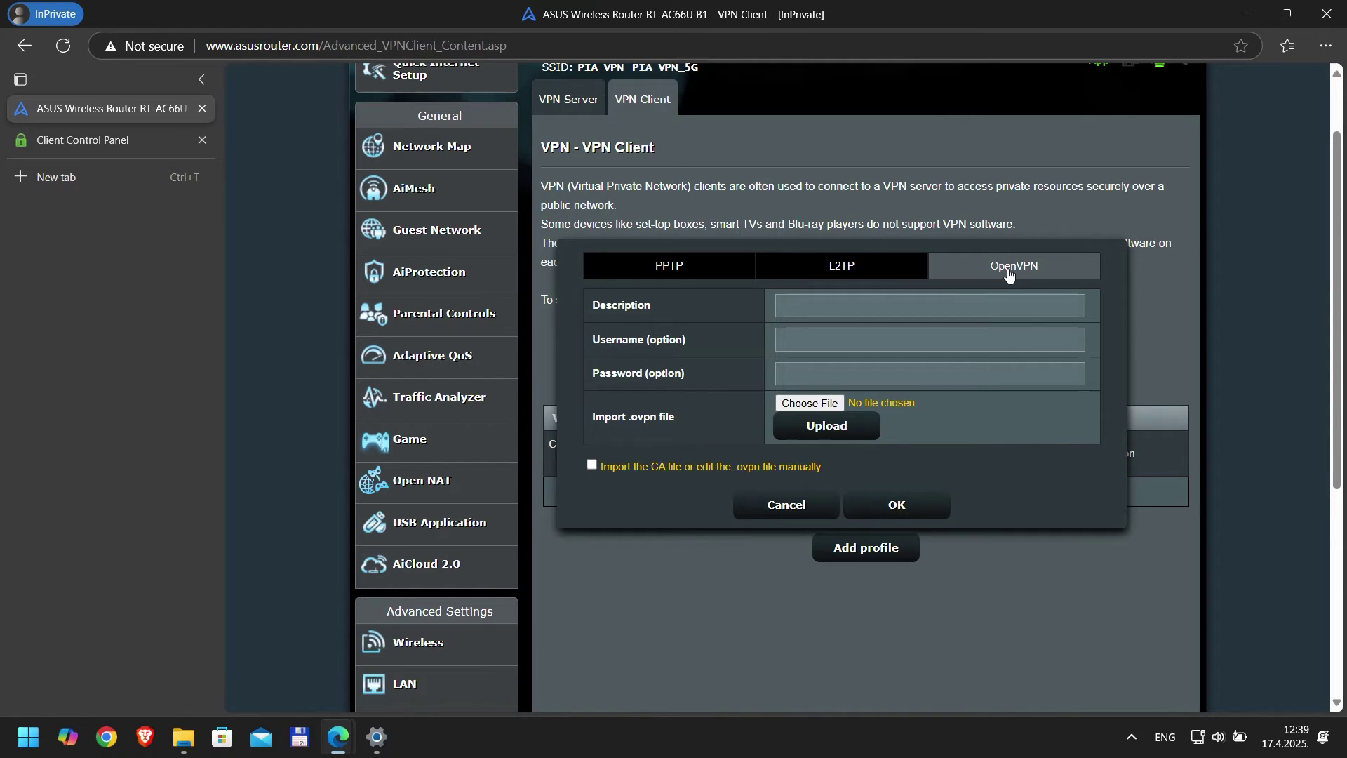
click(928, 307)
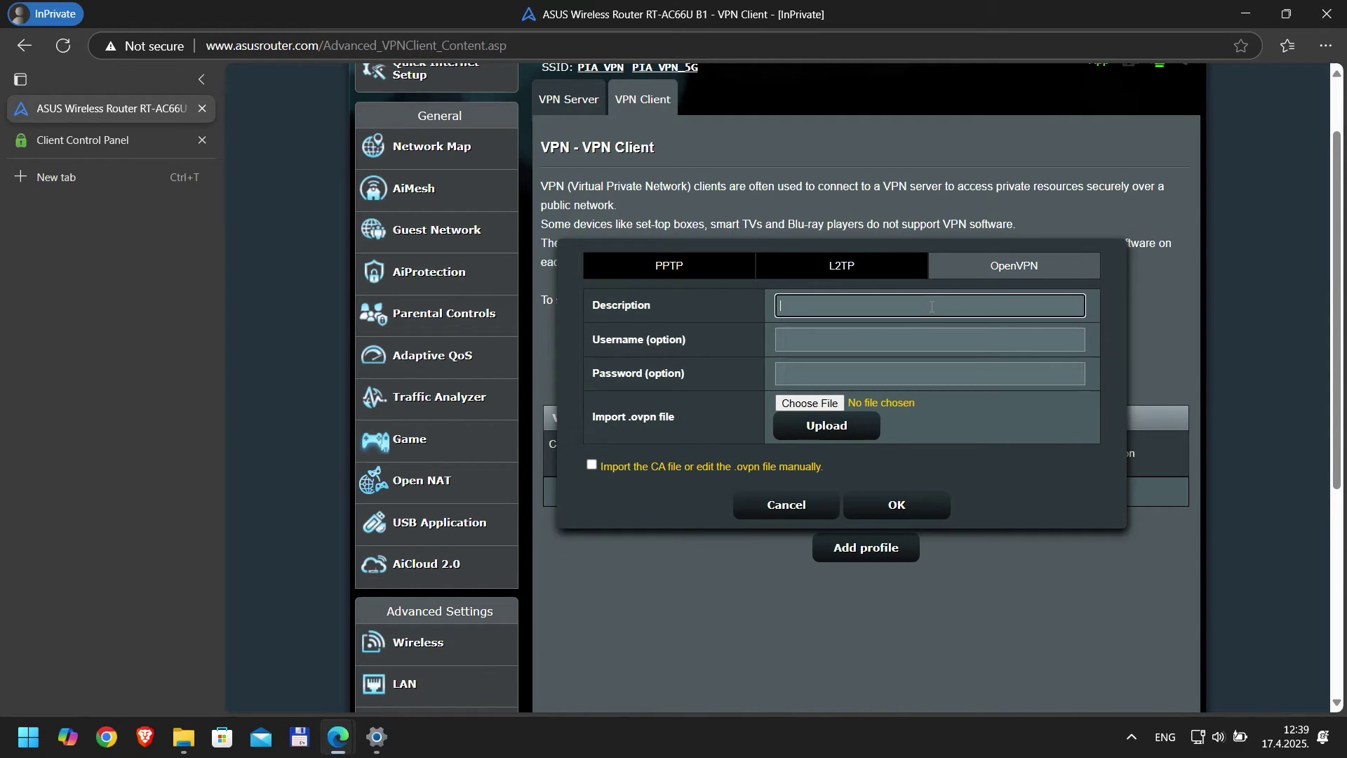
text(PIA )
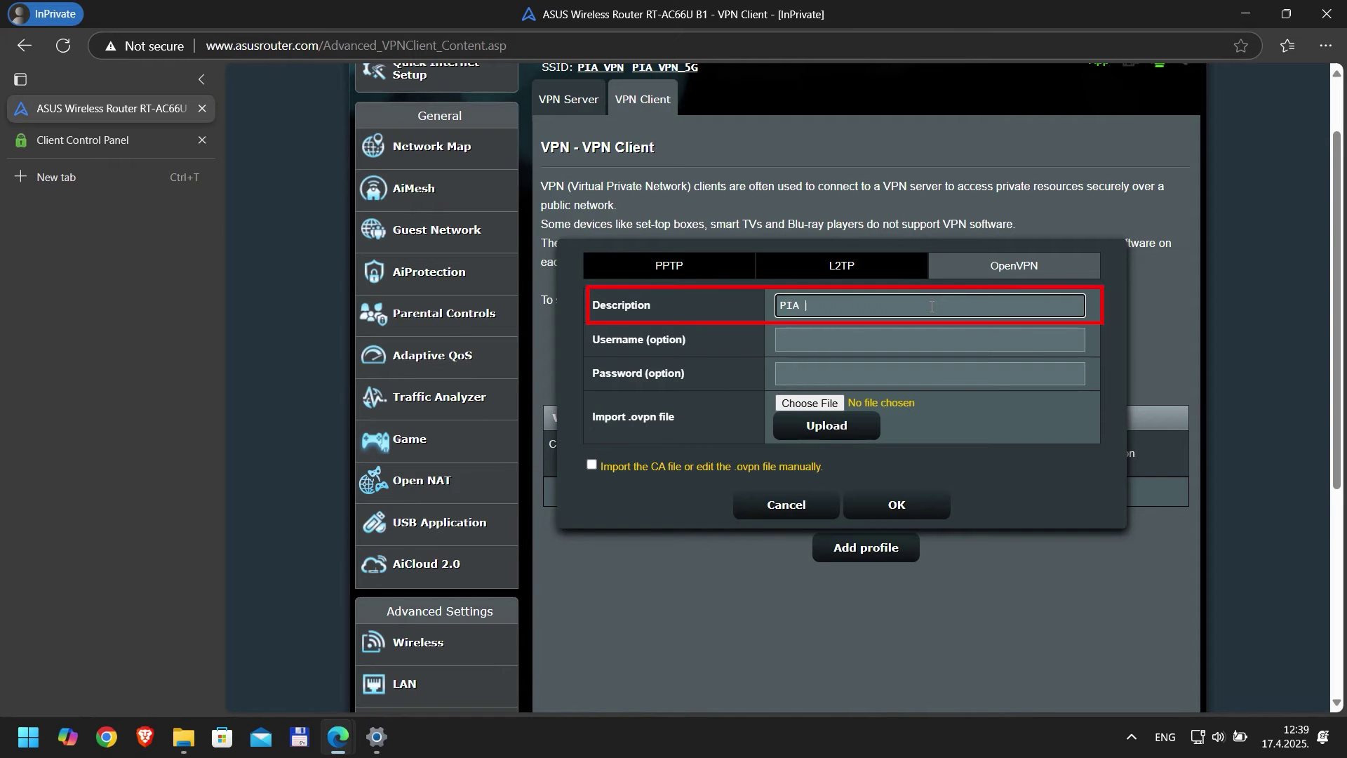
text(VPN)
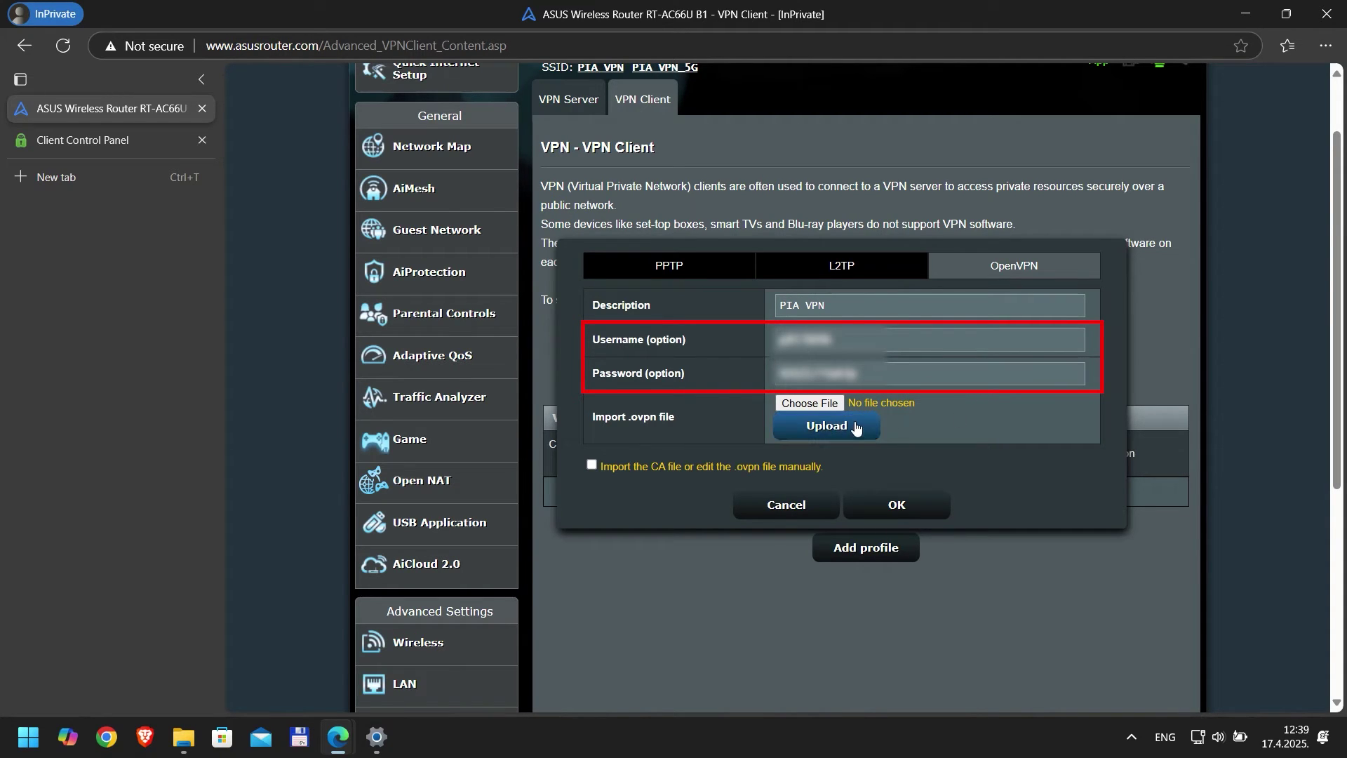
Step: Import us_california.ovpn from Downloads\openvpn, upload it to the router and save the profile
click(807, 402)
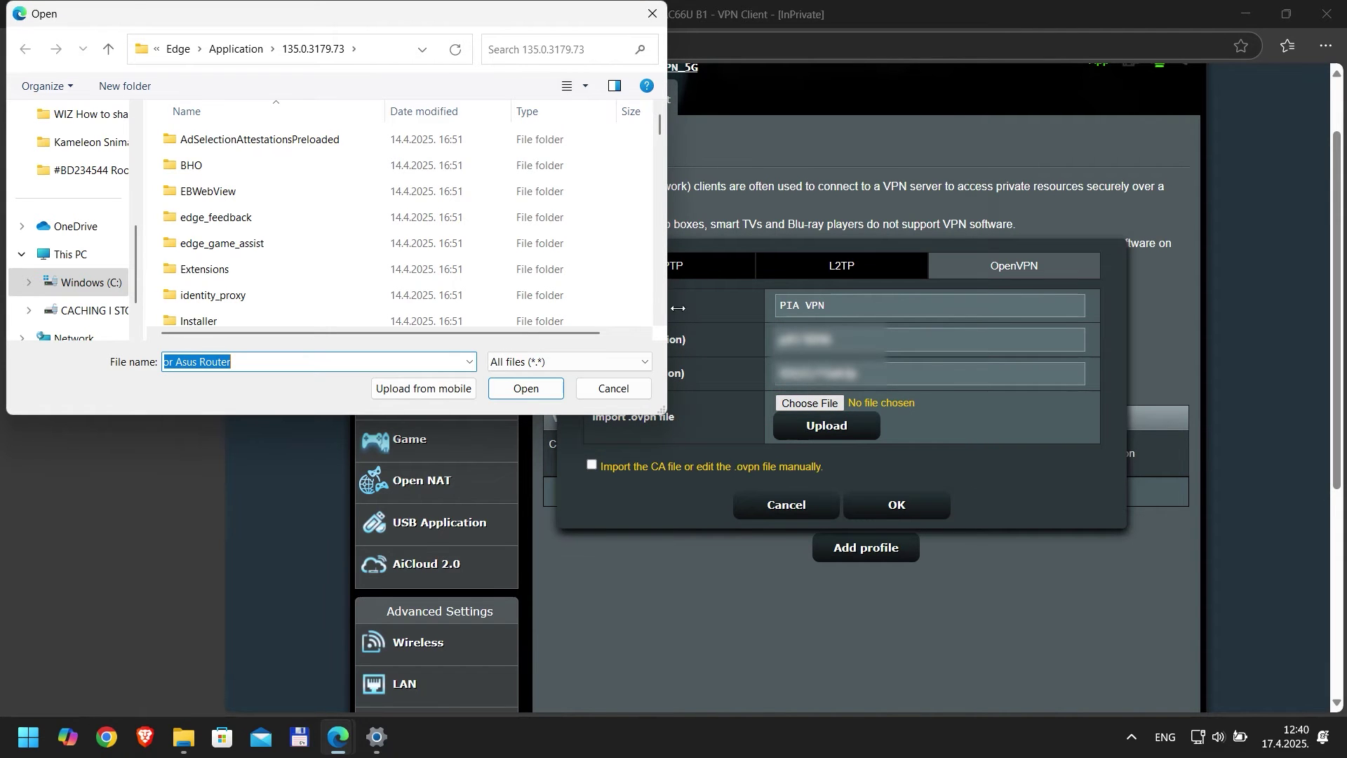
scroll(99, 226, up, 3)
scroll(99, 226, up, 1)
click(101, 231)
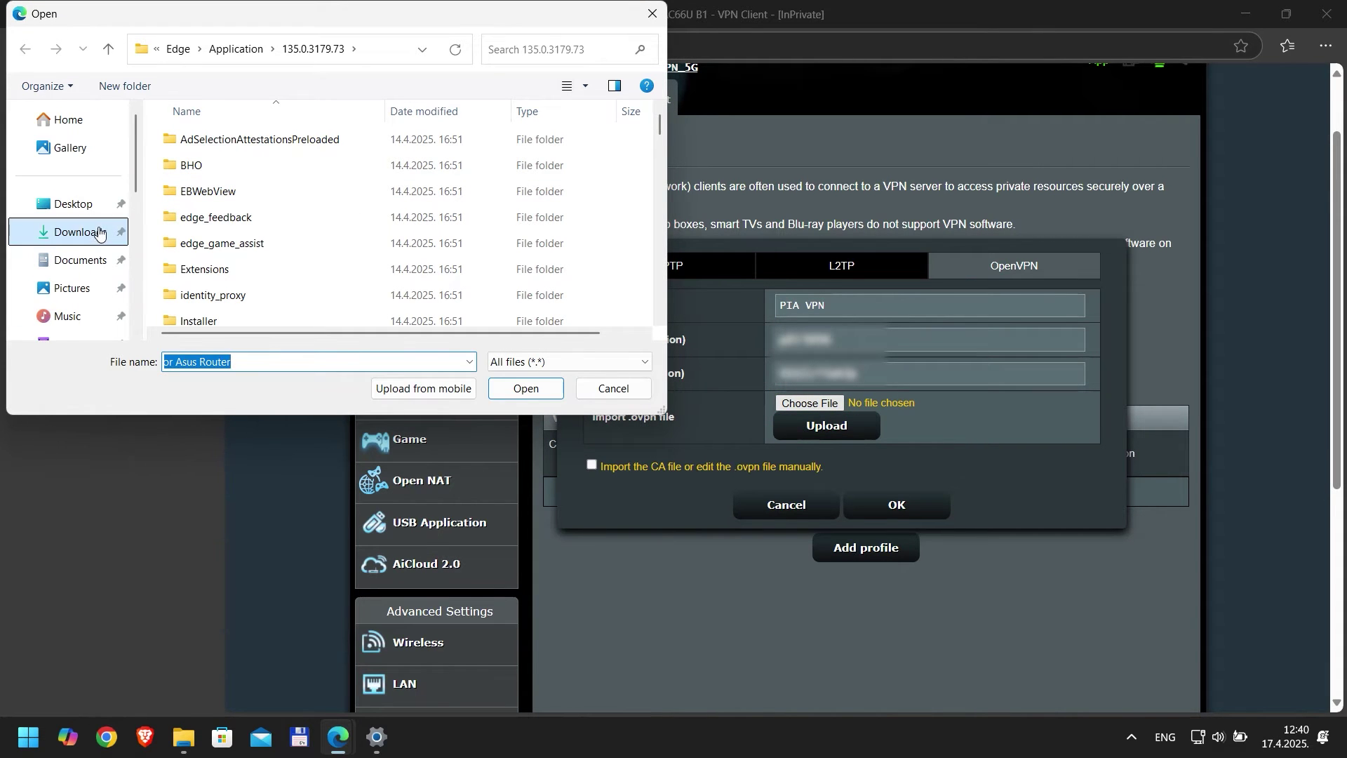
double_click(196, 186)
scroll(225, 245, down, 15)
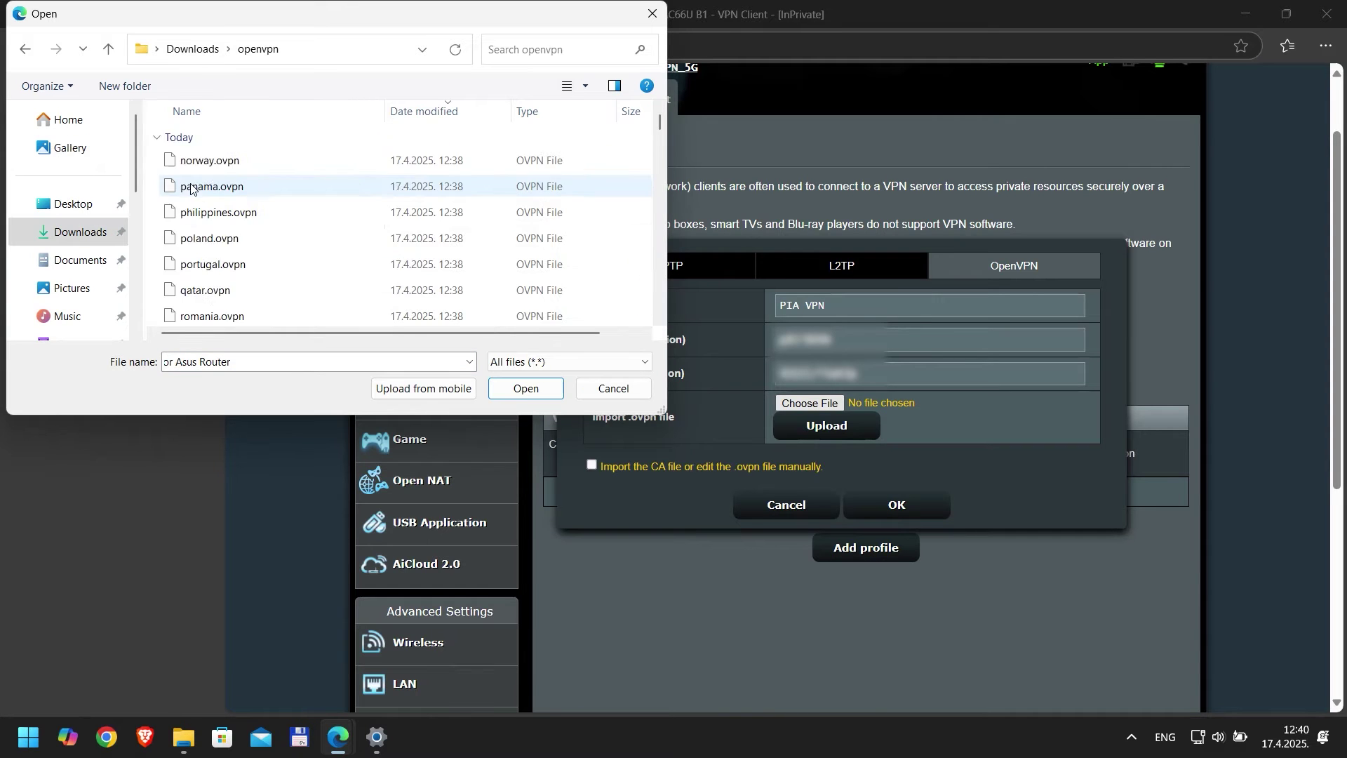
click(246, 262)
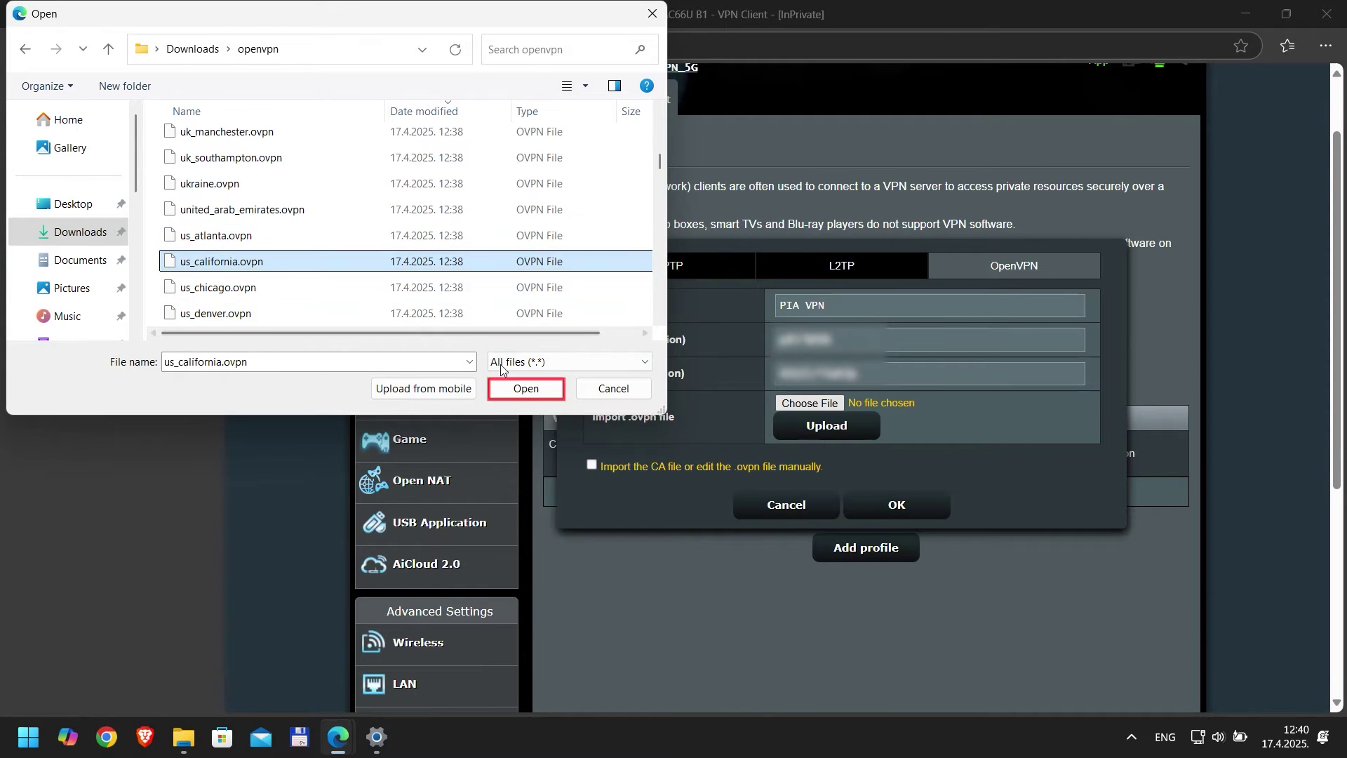
click(523, 389)
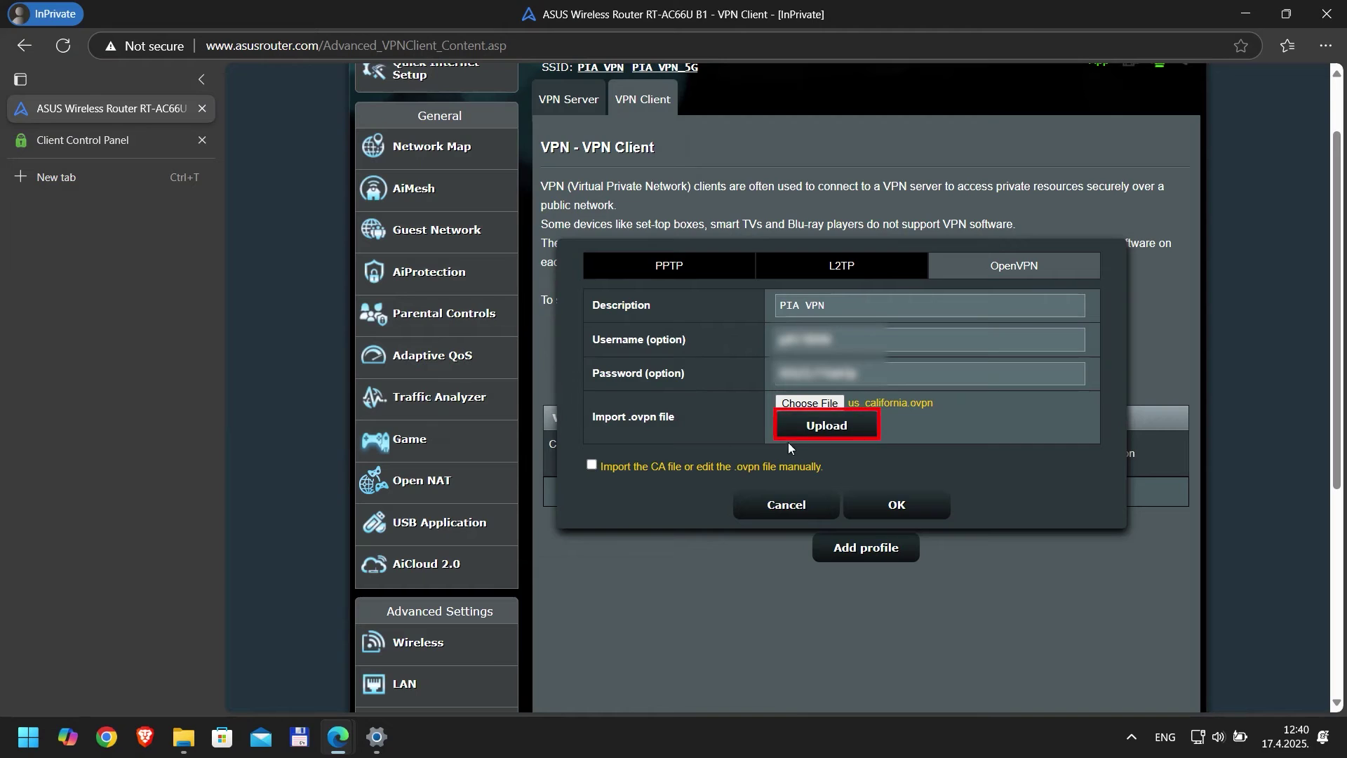
click(821, 428)
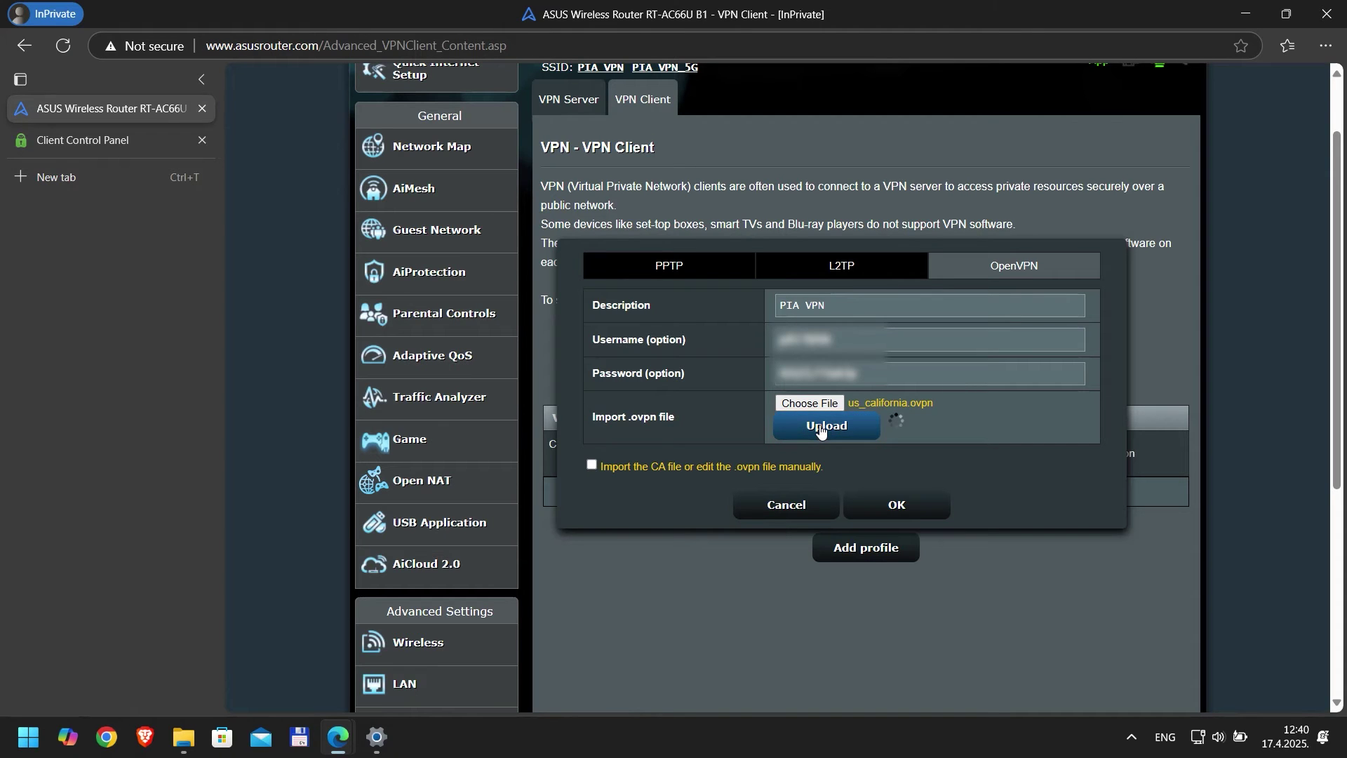
click(901, 518)
Step: Activate the PIA VPN connection in the VPN Server List
click(1111, 499)
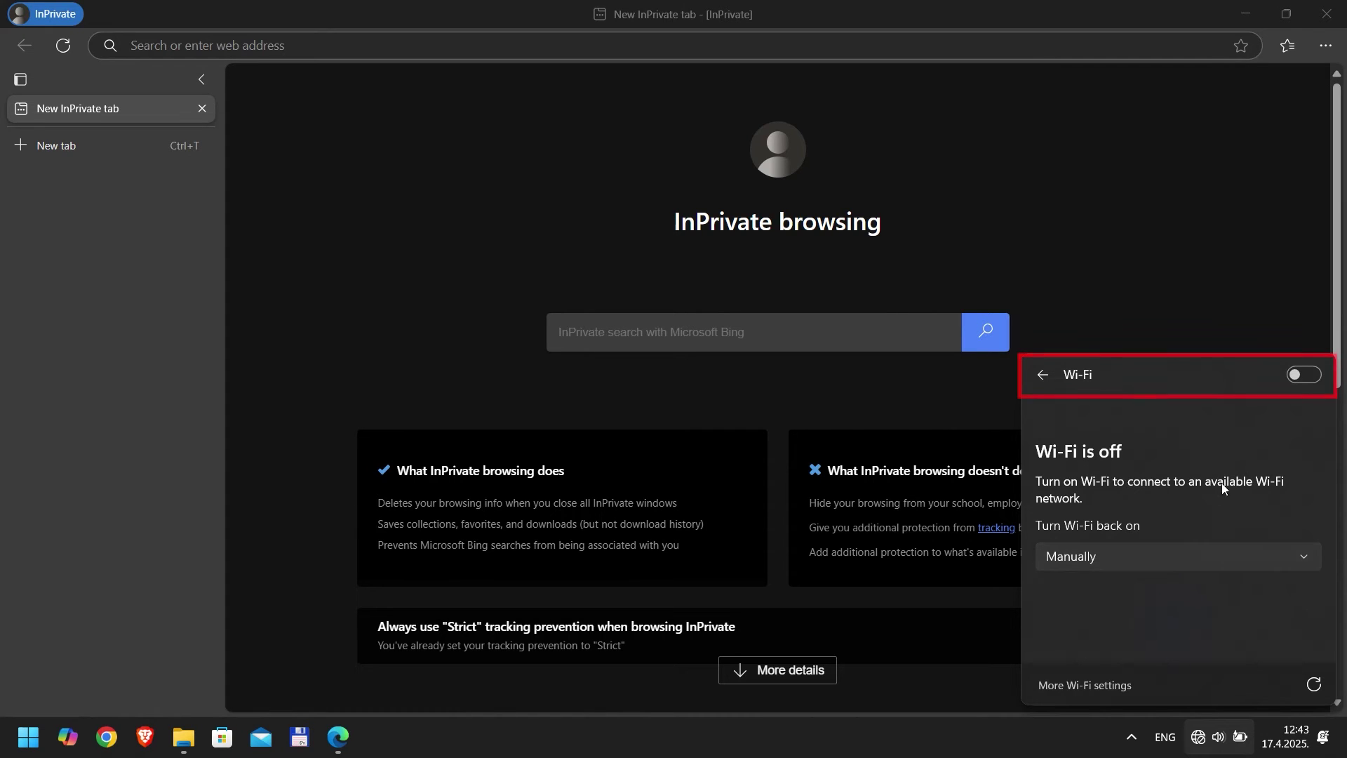
Step: Turn Wi-Fi on and join the PIA VPN wireless network with its password
click(1304, 376)
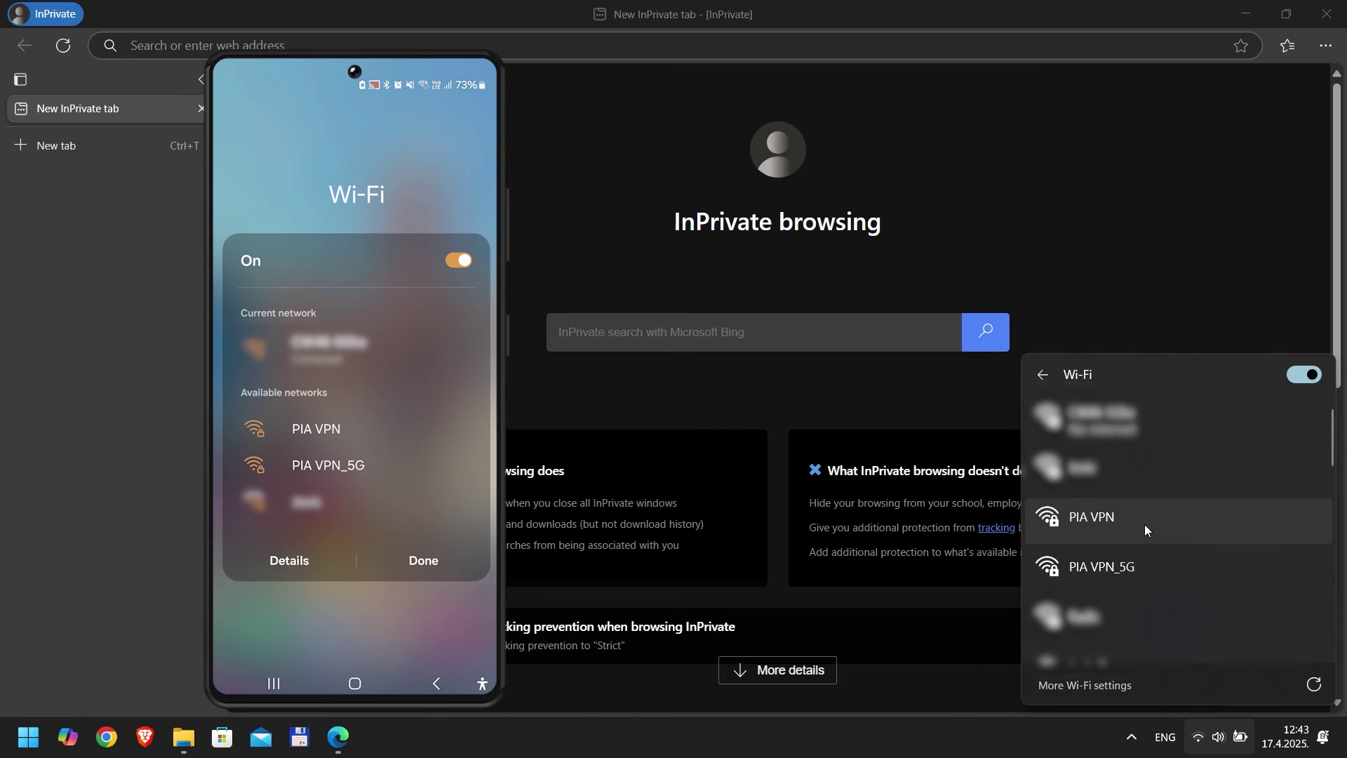
click(1144, 524)
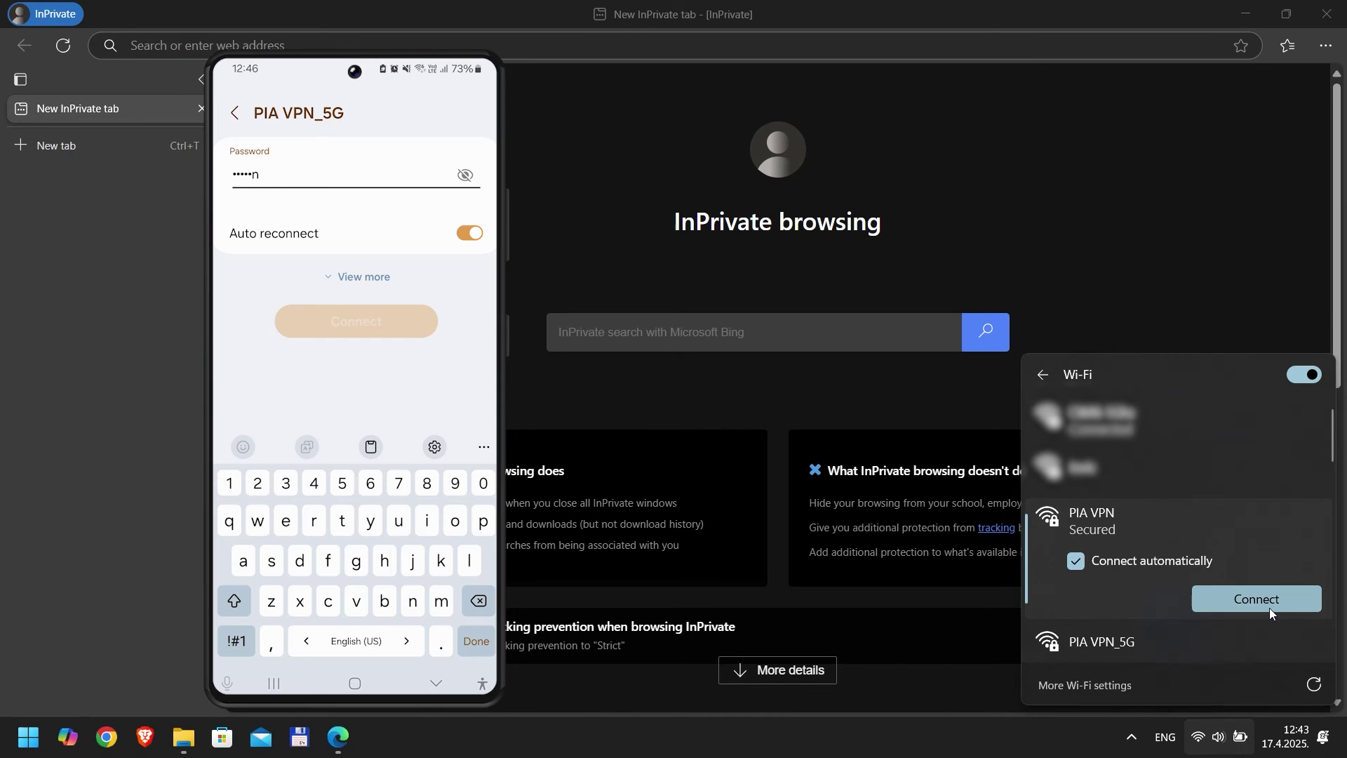
click(1269, 603)
text(••••••••••••)
click(1132, 618)
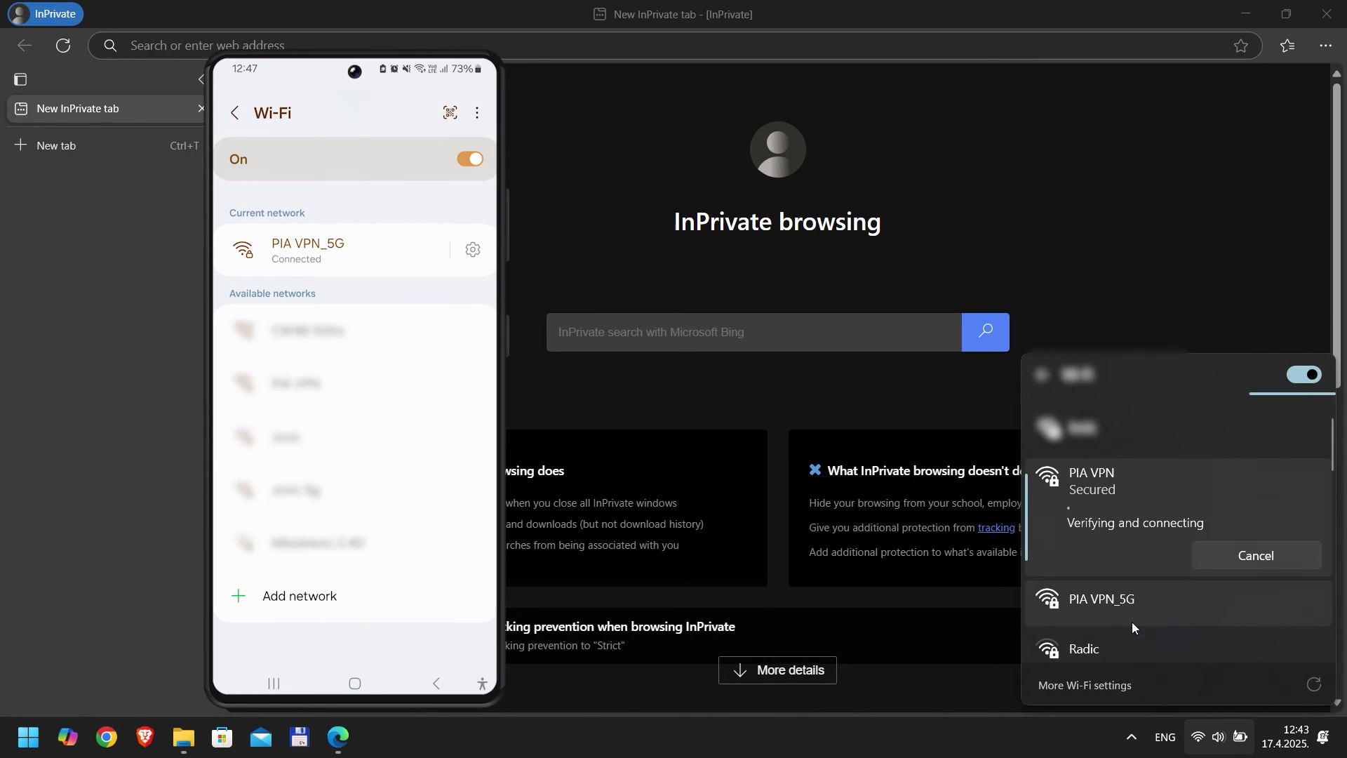
click(596, 334)
Step: Search Bing for 'what is my IP'
text(what is my IP)
key(Return)
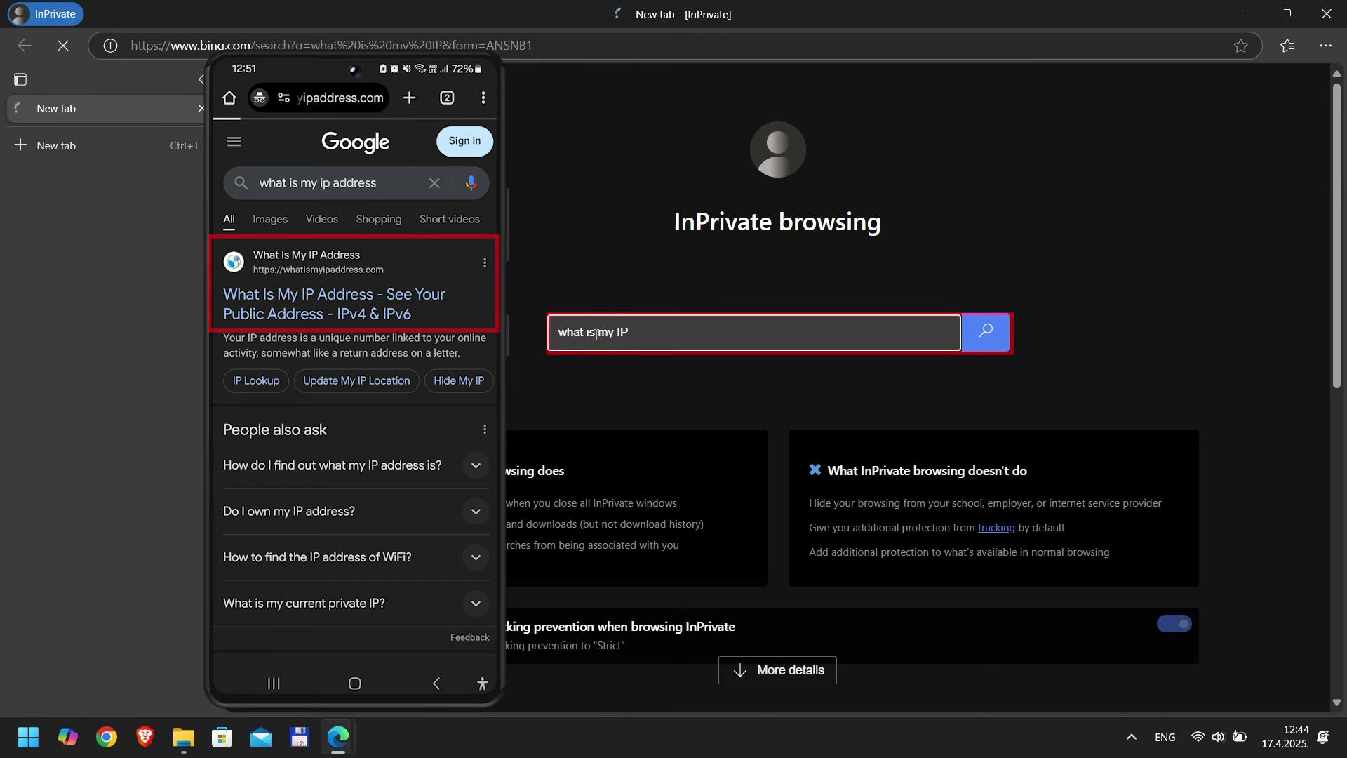